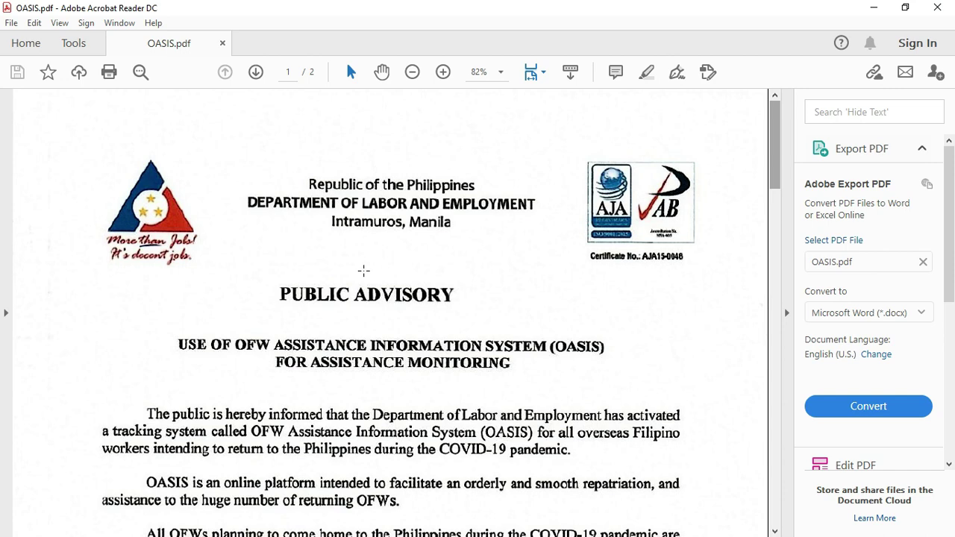
- Read through the OASIS public advisory and highlight the paragraph on registering at least five days before repatriation
{"action": "scroll", "coordinate": [363, 270], "scroll_direction": "down", "scroll_amount": 3}
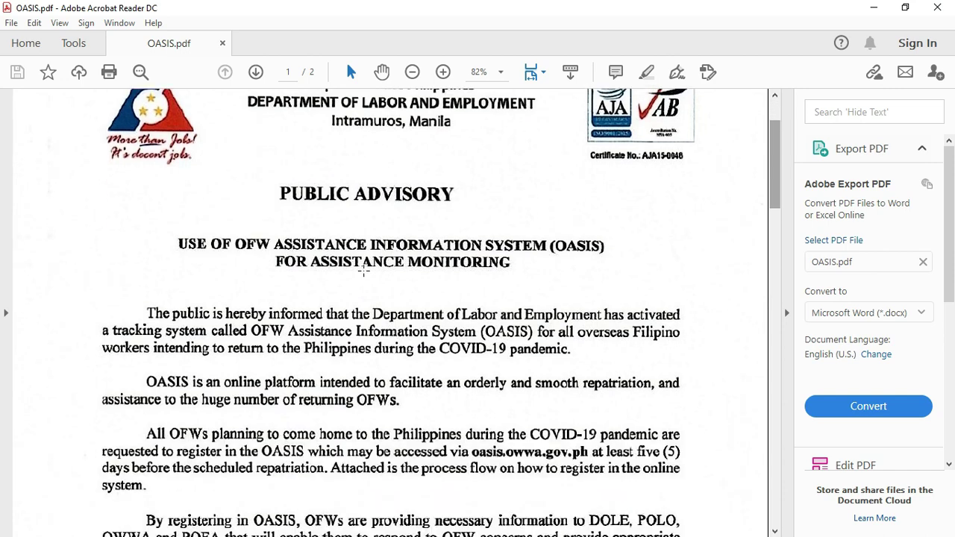
{"action": "scroll", "coordinate": [363, 270], "scroll_direction": "down", "scroll_amount": 1}
{"action": "scroll", "coordinate": [364, 271], "scroll_direction": "down", "scroll_amount": 2}
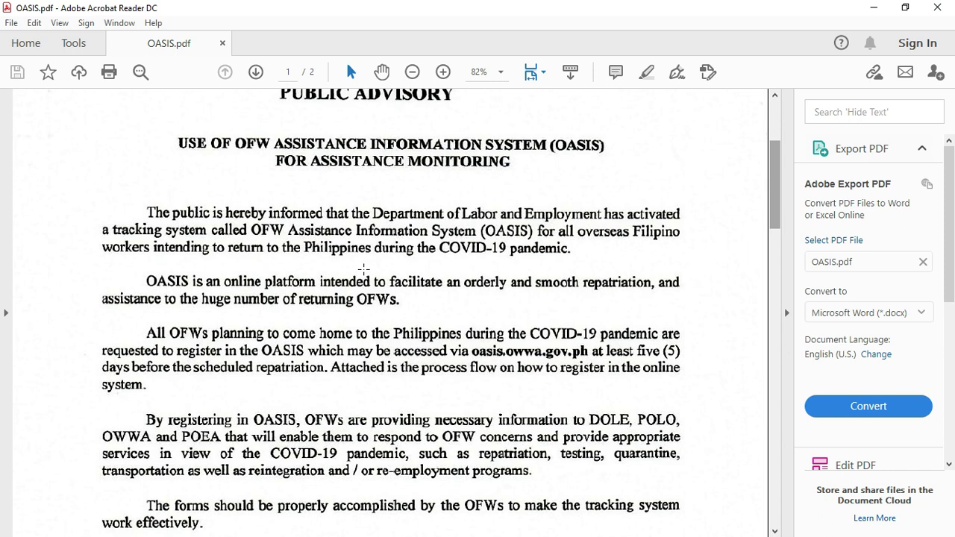
{"action": "scroll", "coordinate": [363, 270], "scroll_direction": "down", "scroll_amount": 1}
{"action": "scroll", "coordinate": [363, 270], "scroll_direction": "down", "scroll_amount": 2}
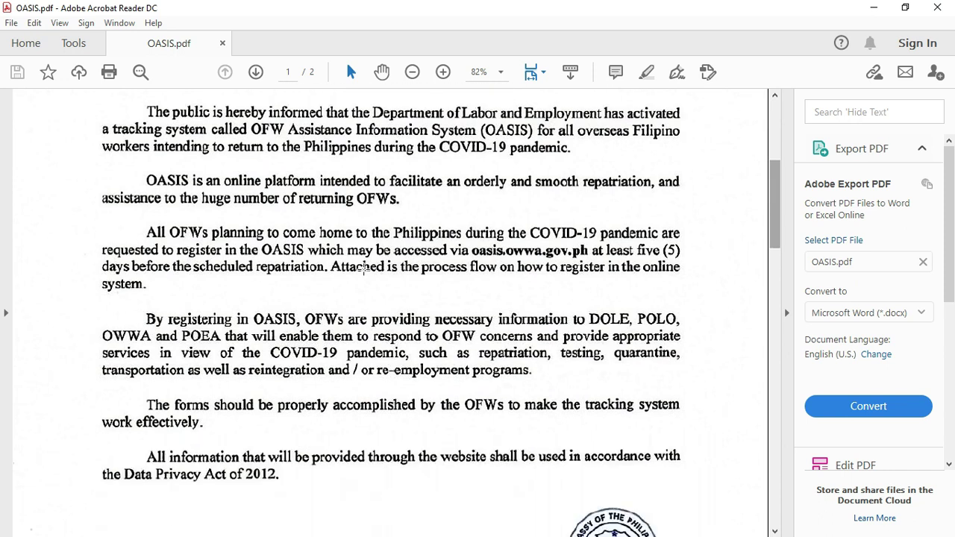
{"action": "scroll", "coordinate": [345, 280], "scroll_direction": "down", "scroll_amount": 1}
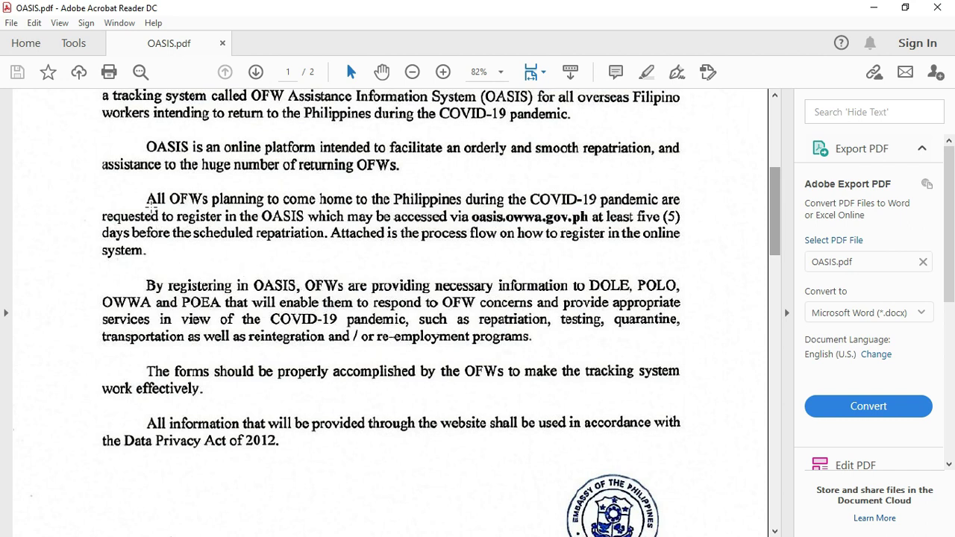
{"action": "left_click_drag", "start_coordinate": [147, 199], "coordinate": [687, 249]}
{"action": "left_click", "coordinate": [662, 255]}
- Switch to the OASIS form at oasis.owwa.gov.ph in the browser and review its fields from the personal details to the submission section
{"action": "key", "text": "alt+Tab"}
{"action": "left_click", "coordinate": [810, 454]}
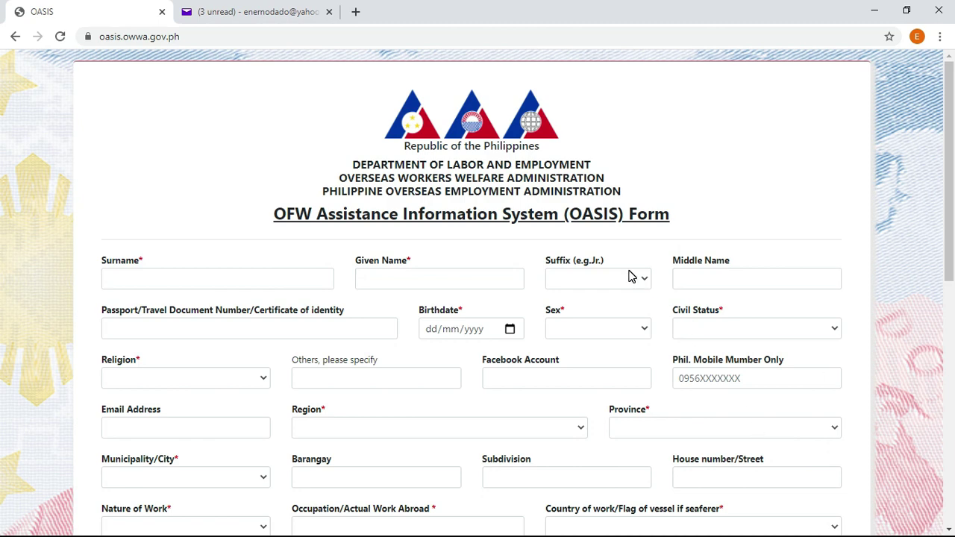
{"action": "scroll", "coordinate": [630, 277], "scroll_direction": "down", "scroll_amount": 1}
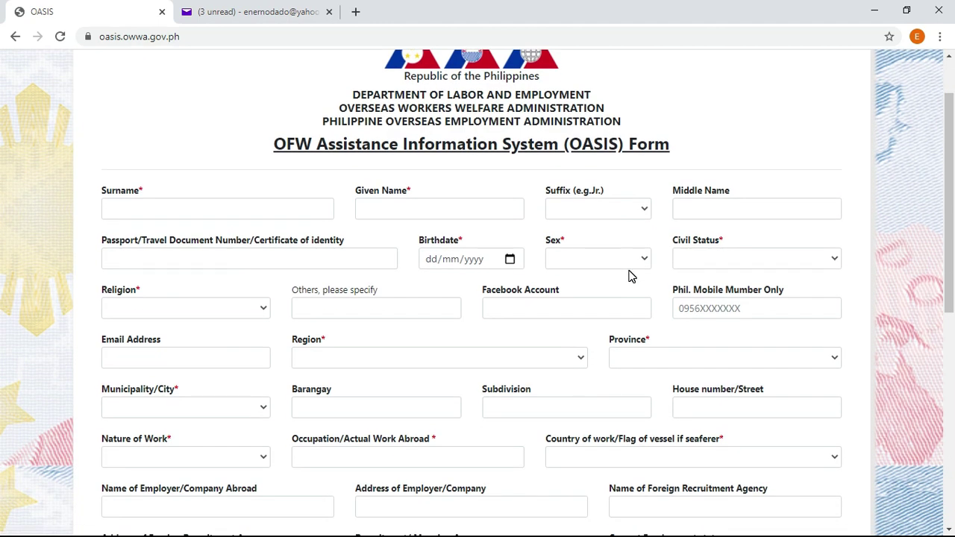
{"action": "scroll", "coordinate": [629, 277], "scroll_direction": "down", "scroll_amount": 1}
{"action": "scroll", "coordinate": [629, 273], "scroll_direction": "down", "scroll_amount": 1}
{"action": "scroll", "coordinate": [629, 272], "scroll_direction": "down", "scroll_amount": 1}
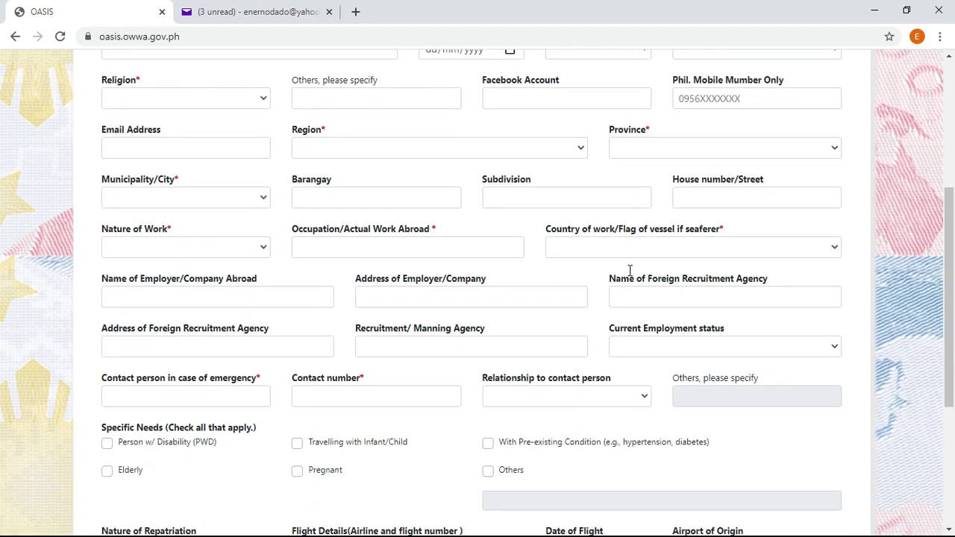
{"action": "scroll", "coordinate": [629, 273], "scroll_direction": "down", "scroll_amount": 3}
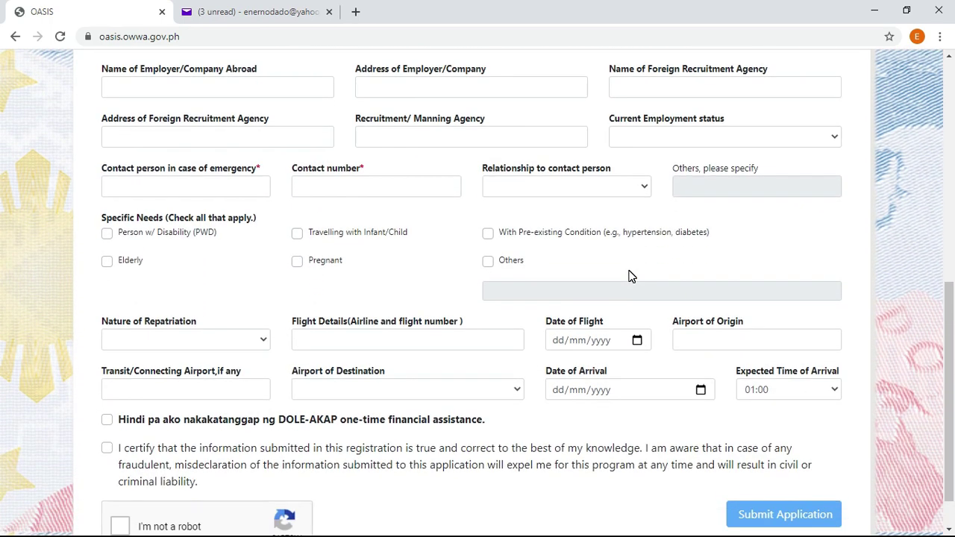
{"action": "scroll", "coordinate": [630, 277], "scroll_direction": "down", "scroll_amount": 1}
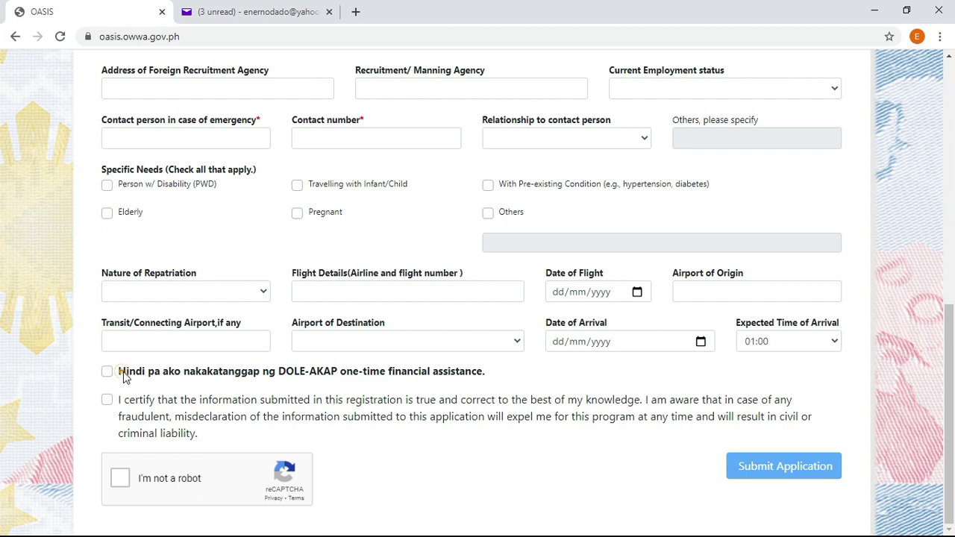
- Tick the DOLE-AKAP one-time financial assistance statement, examine the required document uploads and declarations, and untick it again
{"action": "left_click_drag", "start_coordinate": [119, 373], "coordinate": [516, 378]}
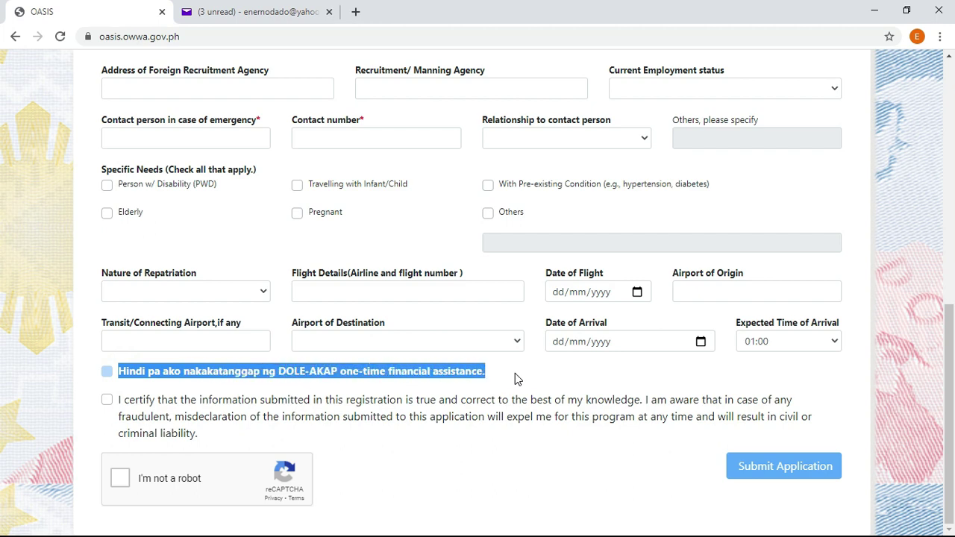
{"action": "left_click", "coordinate": [519, 375]}
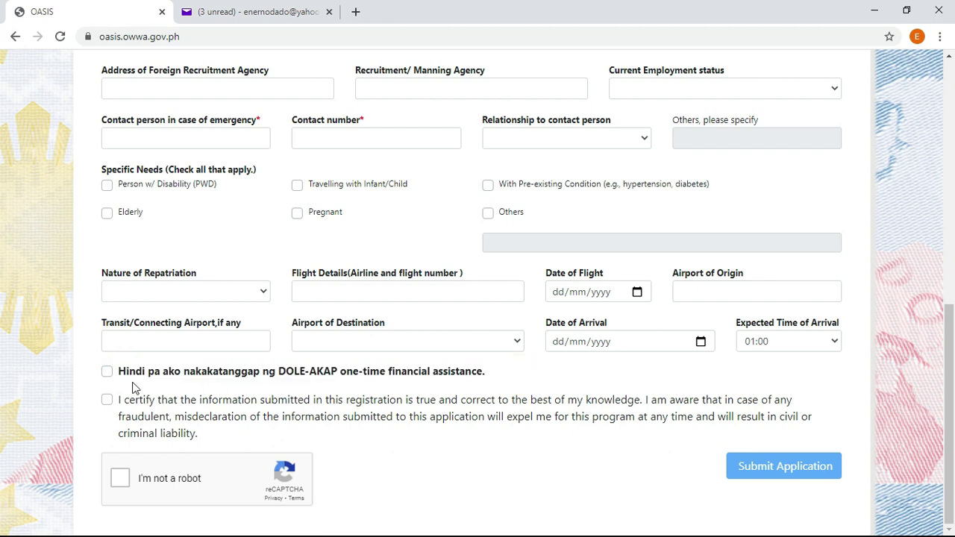
{"action": "left_click", "coordinate": [107, 371]}
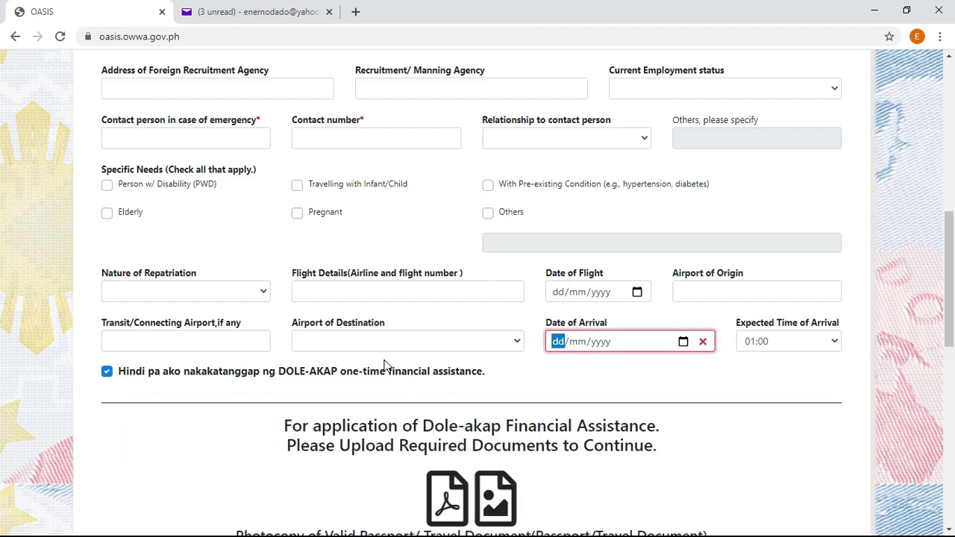
{"action": "scroll", "coordinate": [385, 364], "scroll_direction": "down", "scroll_amount": 4}
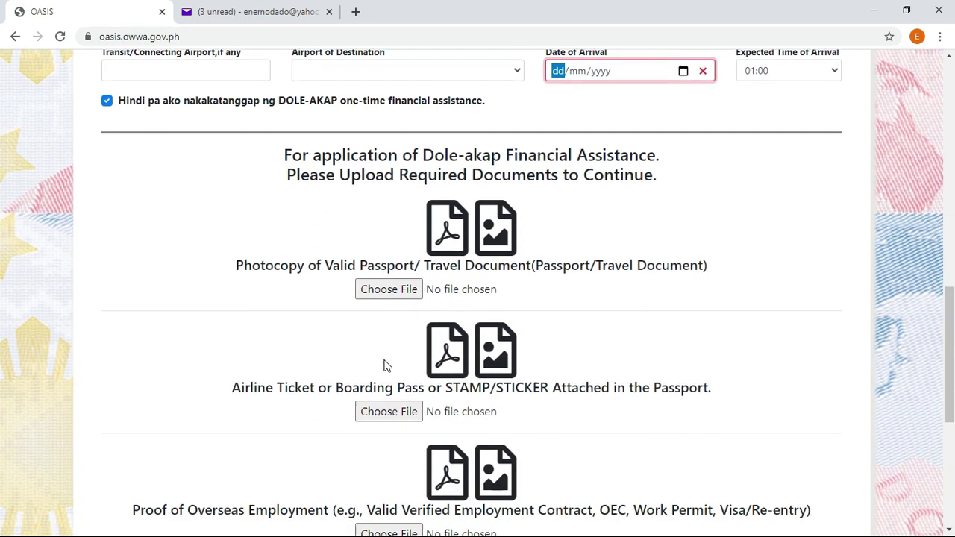
{"action": "scroll", "coordinate": [385, 364], "scroll_direction": "down", "scroll_amount": 5}
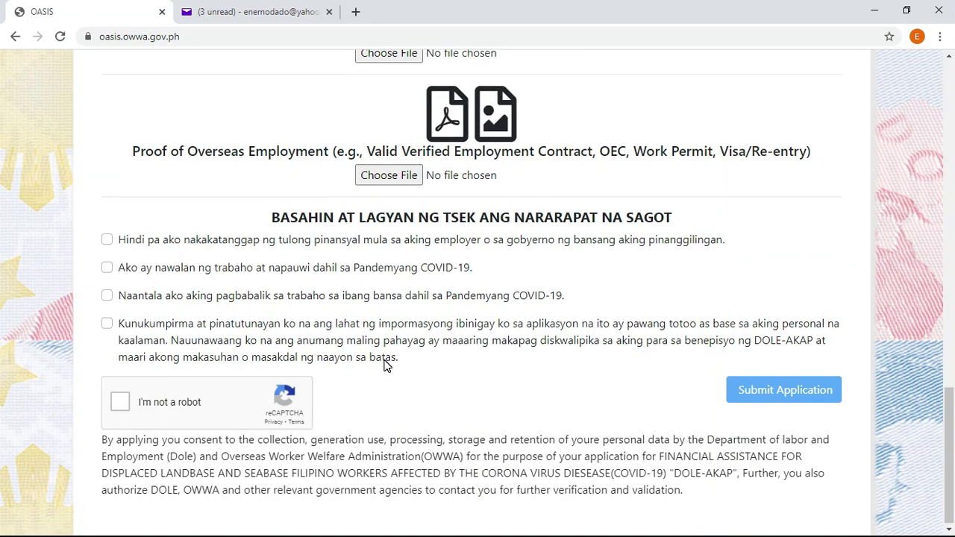
{"action": "scroll", "coordinate": [386, 365], "scroll_direction": "up", "scroll_amount": 9}
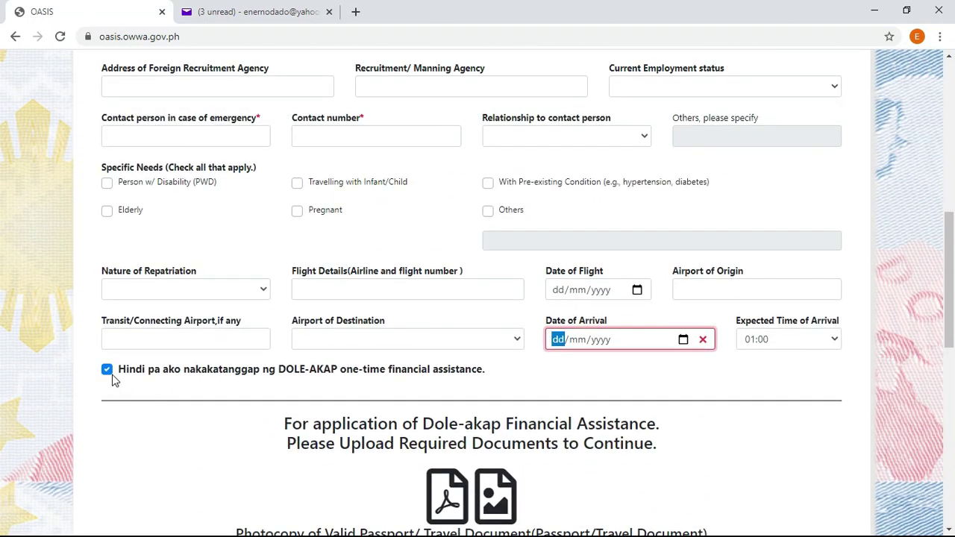
{"action": "left_click", "coordinate": [107, 370]}
- Return to the start of the form and review the surname, given name, suffix choices and middle name fields
{"action": "scroll", "coordinate": [272, 345], "scroll_direction": "up", "scroll_amount": 6}
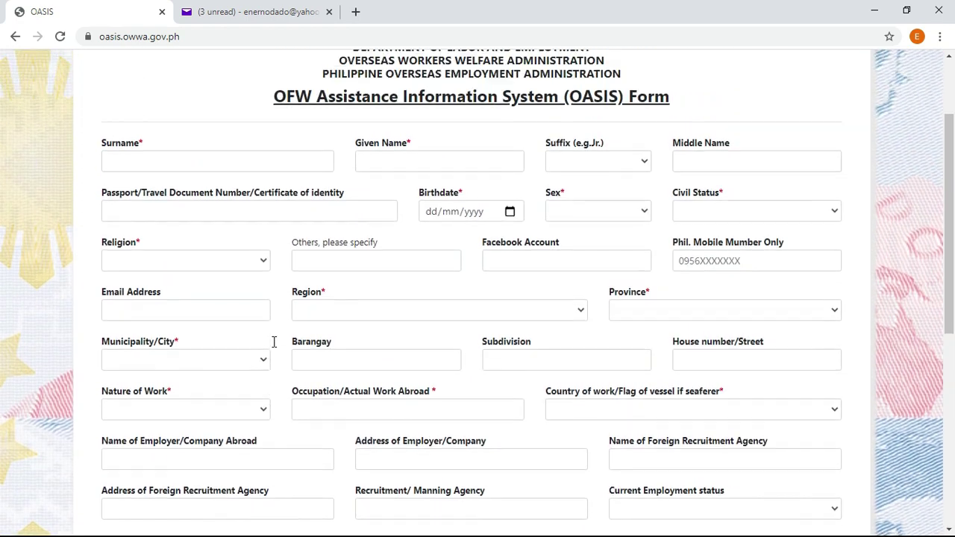
{"action": "scroll", "coordinate": [274, 342], "scroll_direction": "up", "scroll_amount": 2}
{"action": "scroll", "coordinate": [277, 335], "scroll_direction": "down", "scroll_amount": 2}
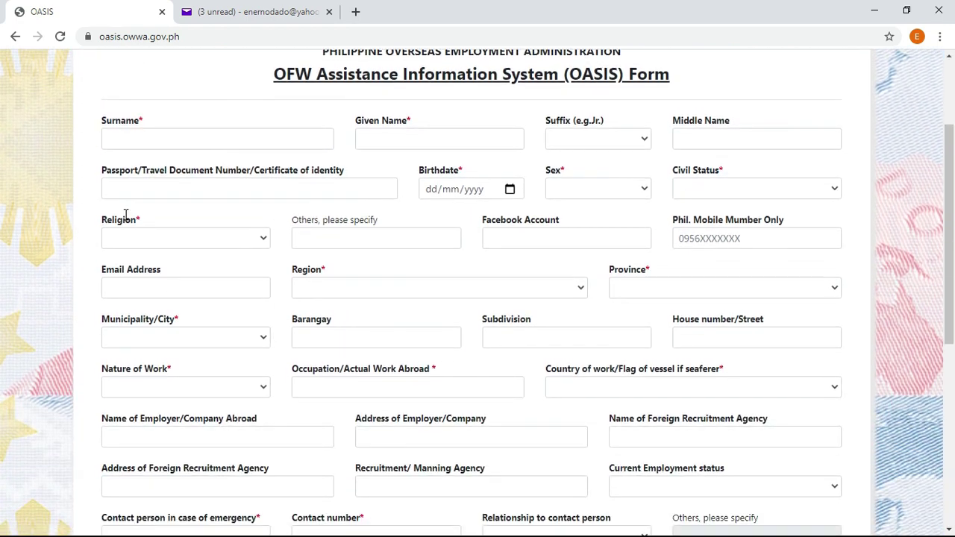
{"action": "double_click", "coordinate": [116, 121]}
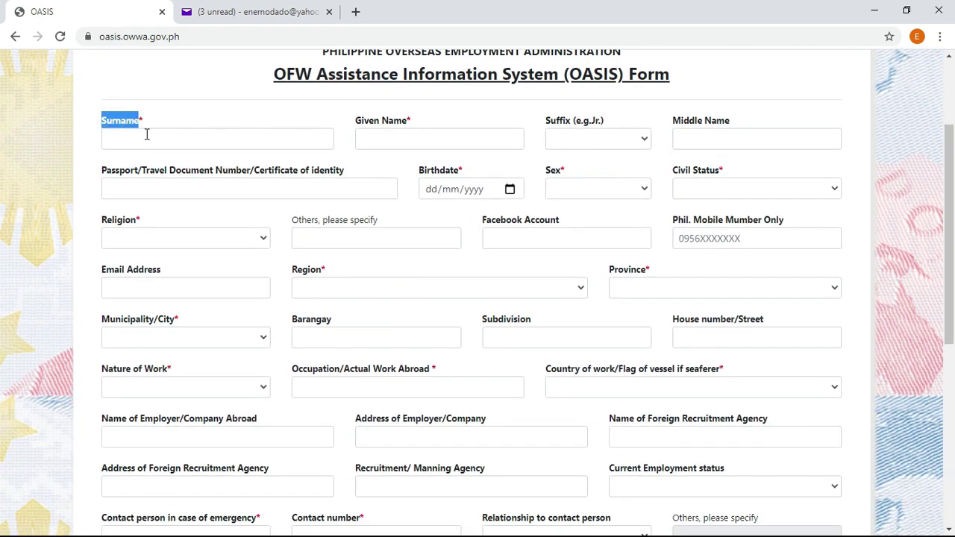
{"action": "triple_click", "coordinate": [374, 120]}
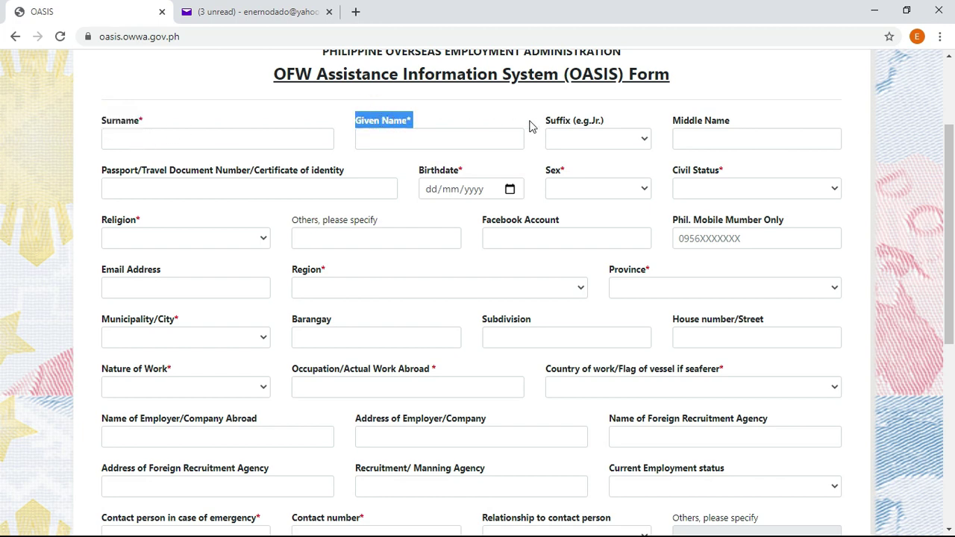
{"action": "left_click", "coordinate": [561, 120]}
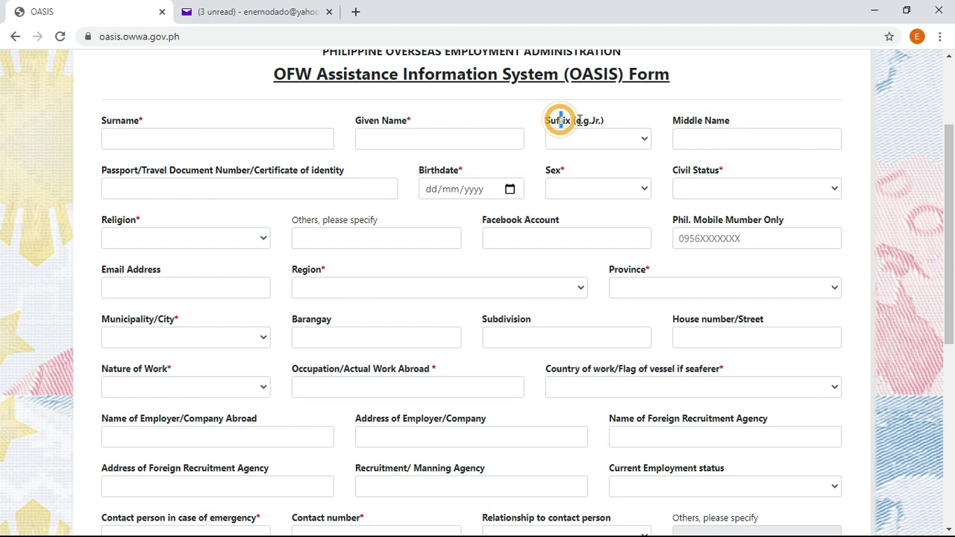
{"action": "left_click", "coordinate": [642, 142]}
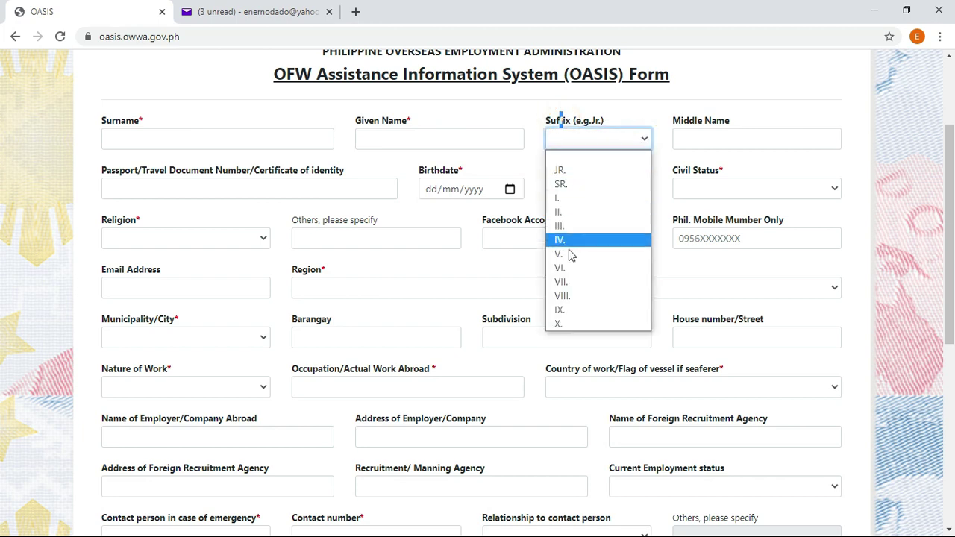
{"action": "triple_click", "coordinate": [697, 121]}
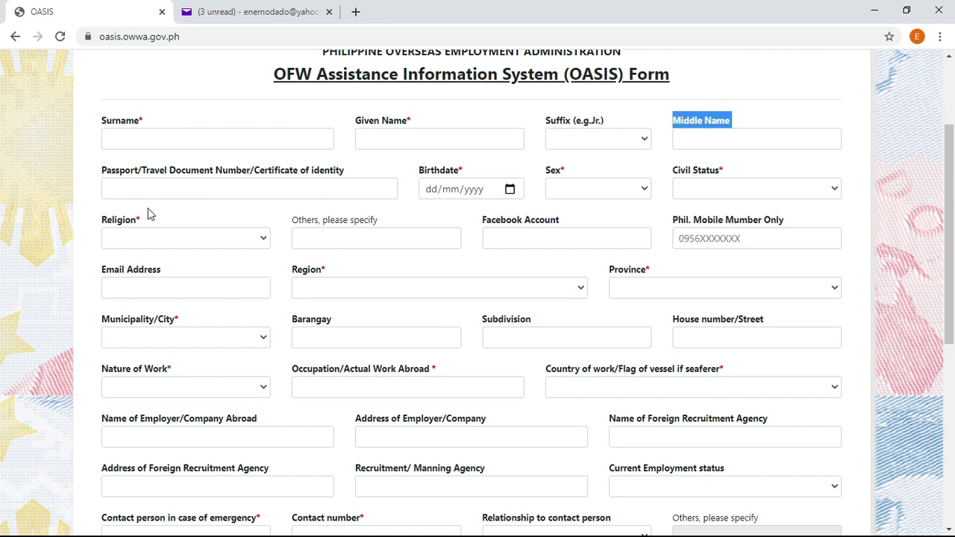
- Review the passport number label, the birthdate calendar, and the sex and civil status choices
{"action": "left_click_drag", "start_coordinate": [101, 169], "coordinate": [356, 179]}
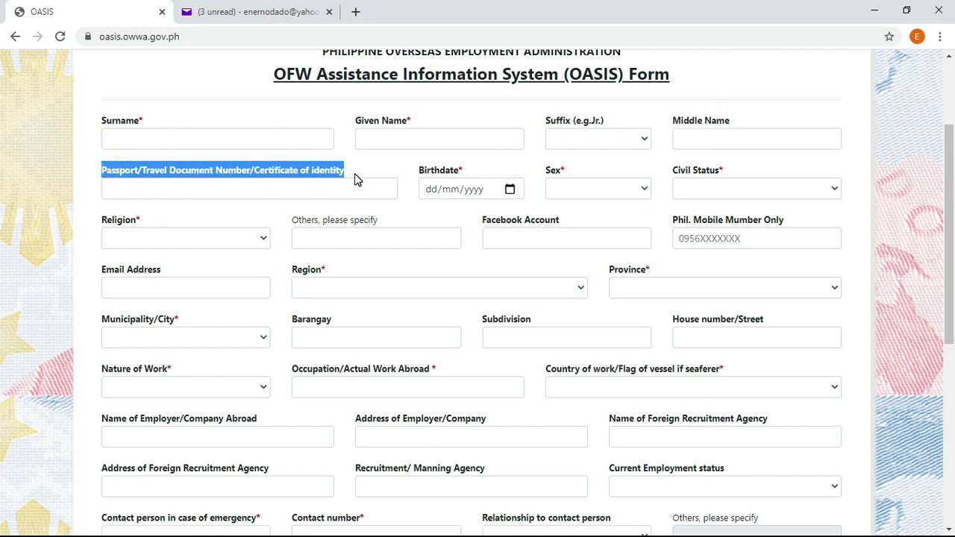
{"action": "double_click", "coordinate": [425, 170]}
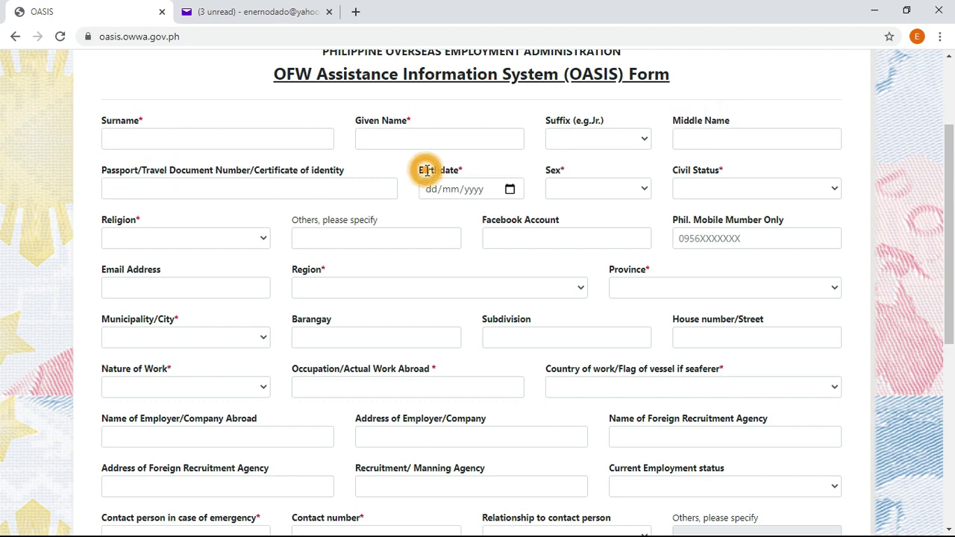
{"action": "left_click", "coordinate": [510, 190]}
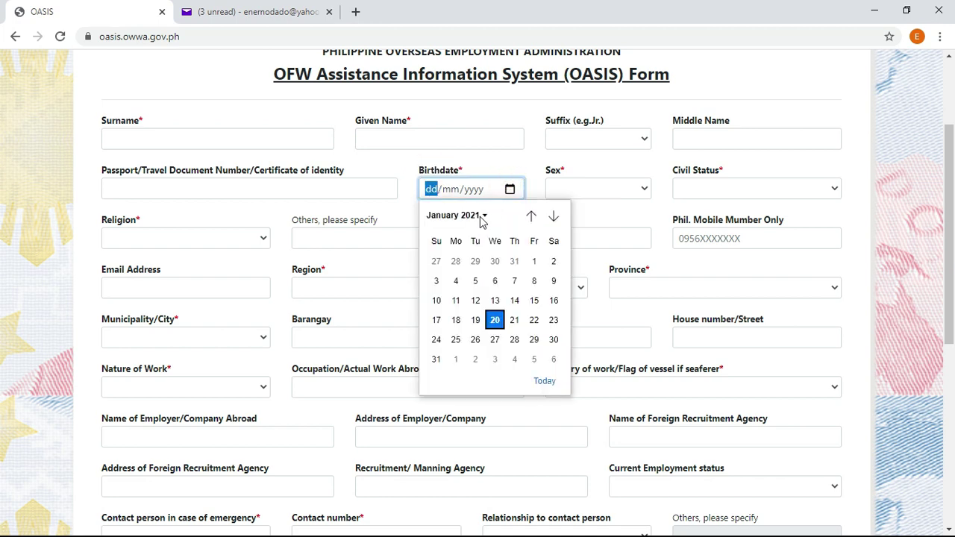
{"action": "left_click", "coordinate": [587, 166]}
{"action": "left_click", "coordinate": [640, 188]}
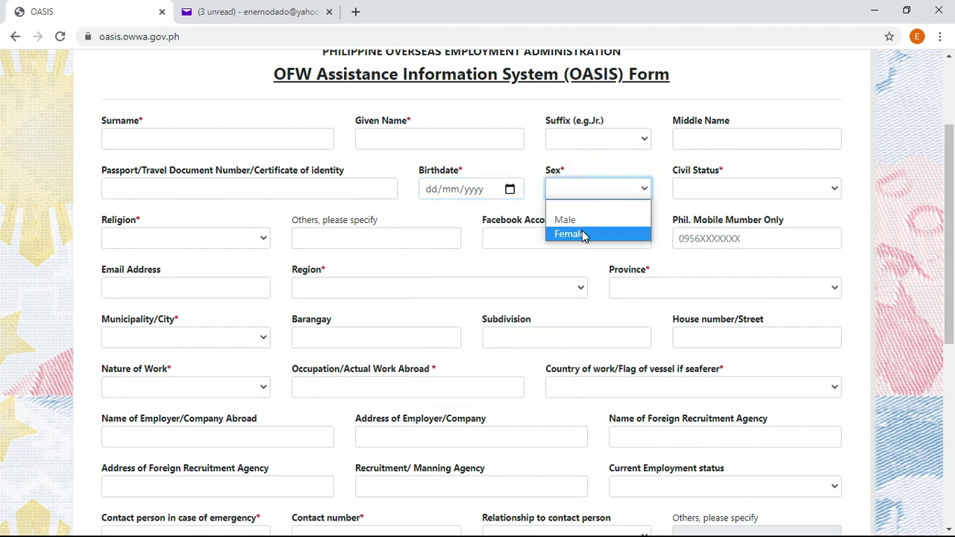
{"action": "left_click", "coordinate": [832, 189]}
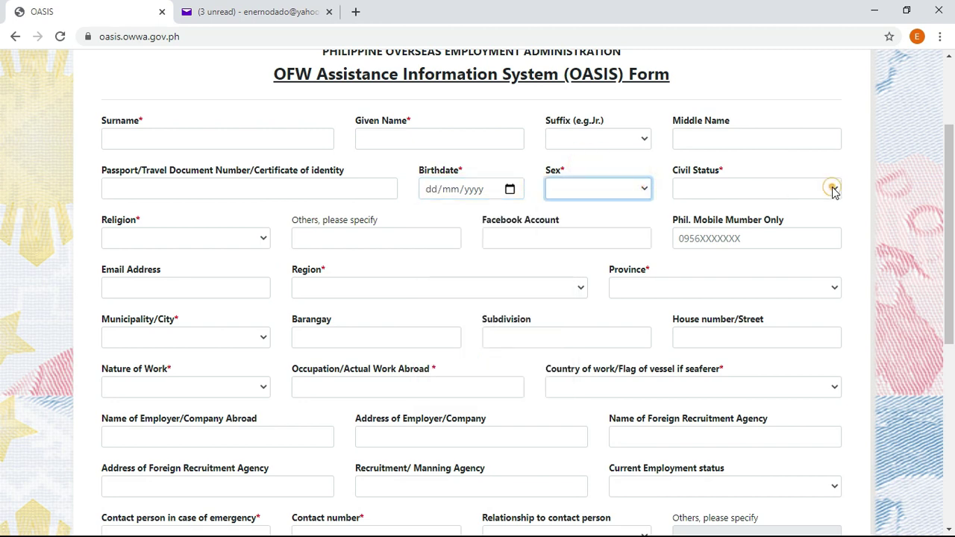
{"action": "left_click", "coordinate": [834, 189]}
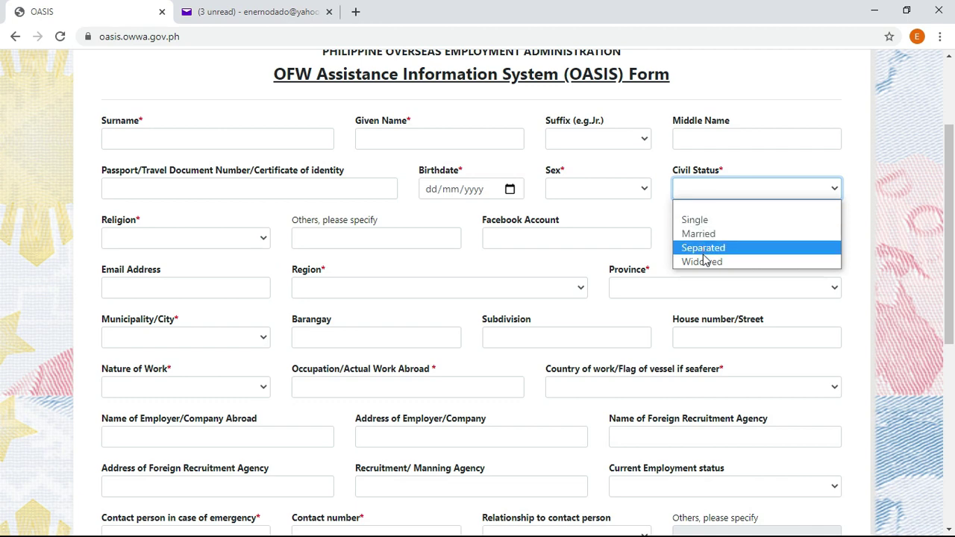
- Review the religion choices and the fields for other religion, Facebook account, Philippine mobile number and email address
{"action": "left_click", "coordinate": [212, 254]}
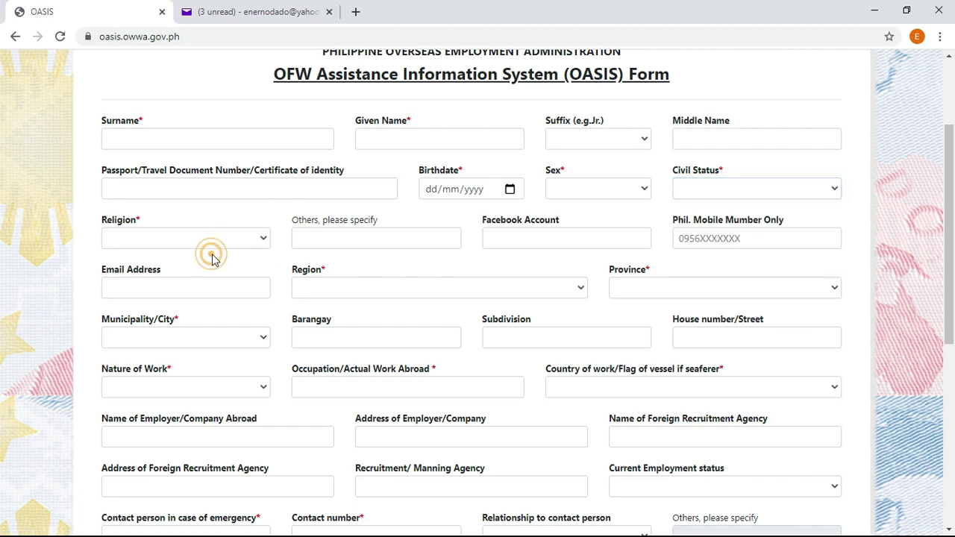
{"action": "left_click", "coordinate": [261, 241]}
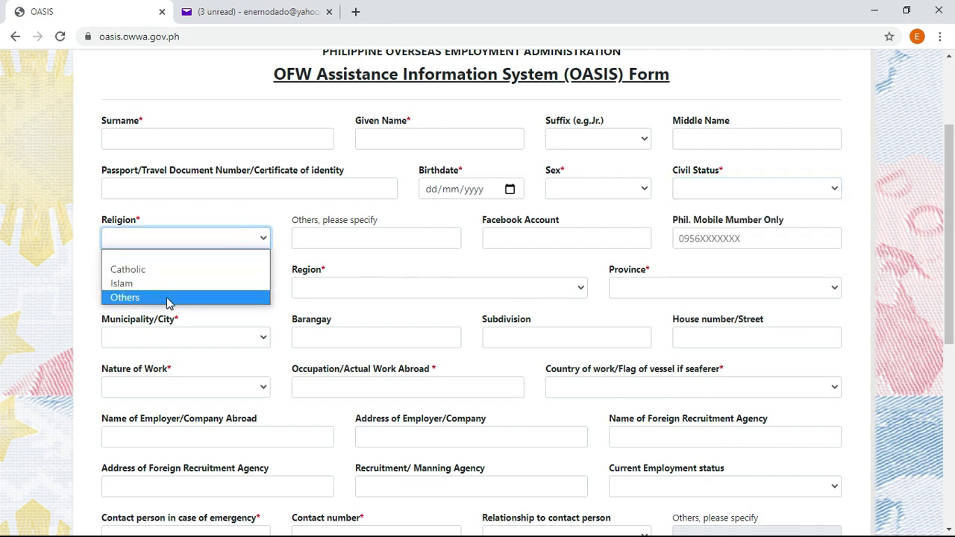
{"action": "left_click", "coordinate": [319, 238]}
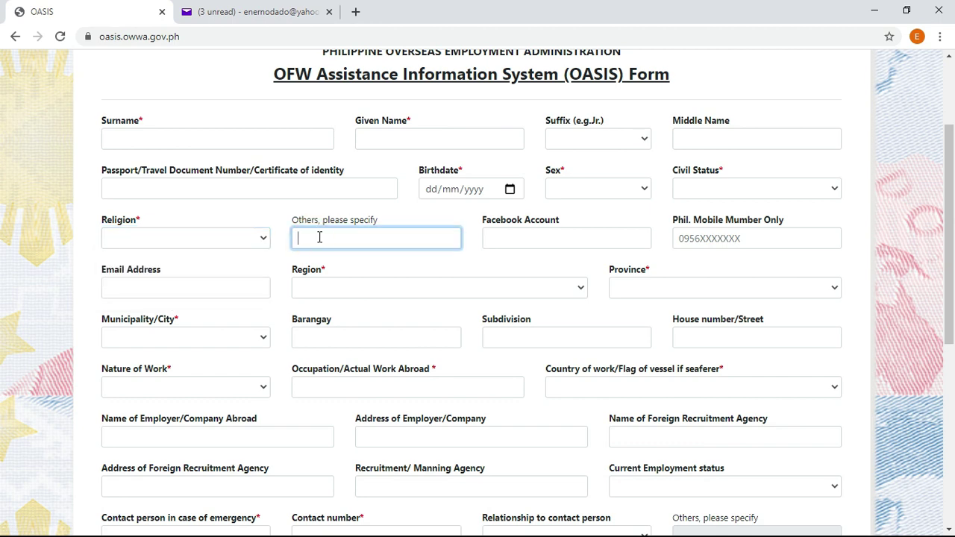
{"action": "left_click", "coordinate": [497, 240]}
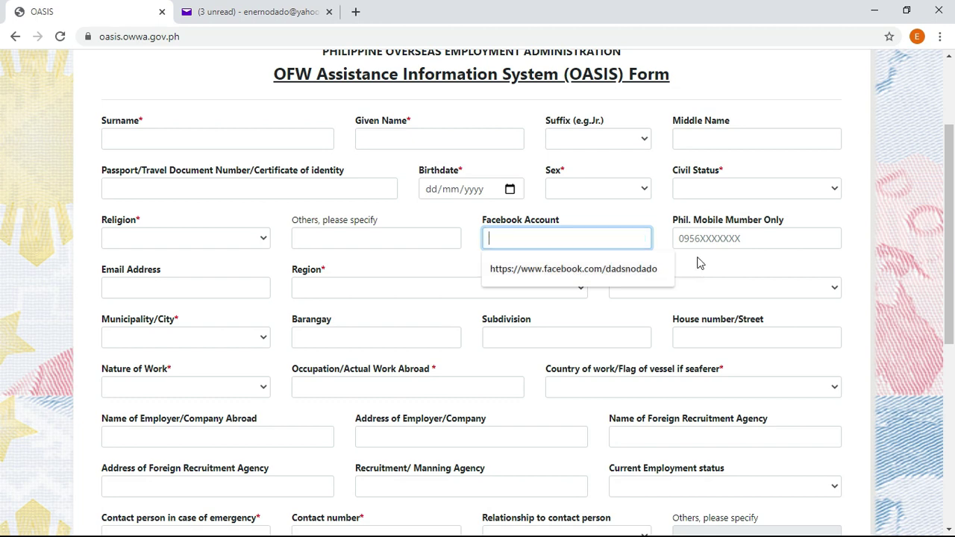
{"action": "left_click", "coordinate": [769, 237]}
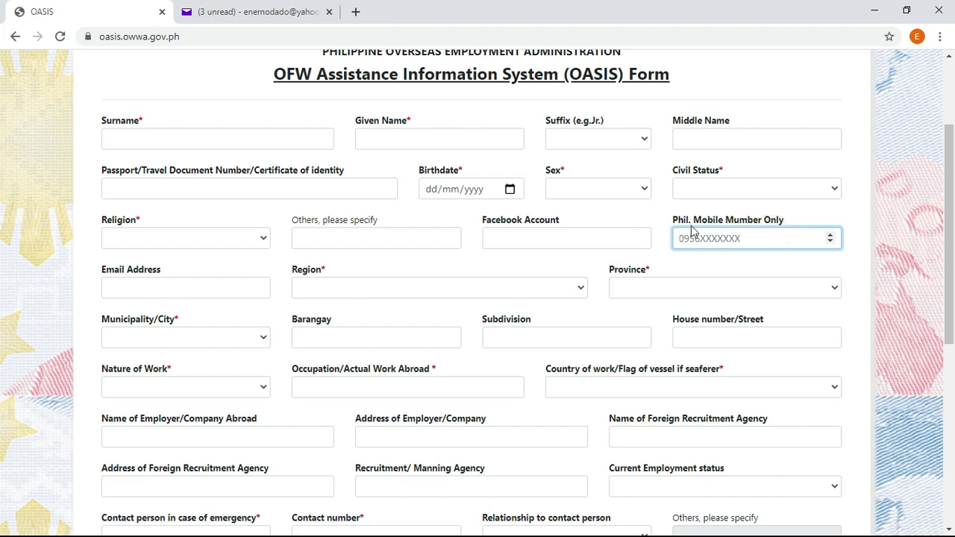
{"action": "left_click_drag", "start_coordinate": [683, 220], "coordinate": [800, 227]}
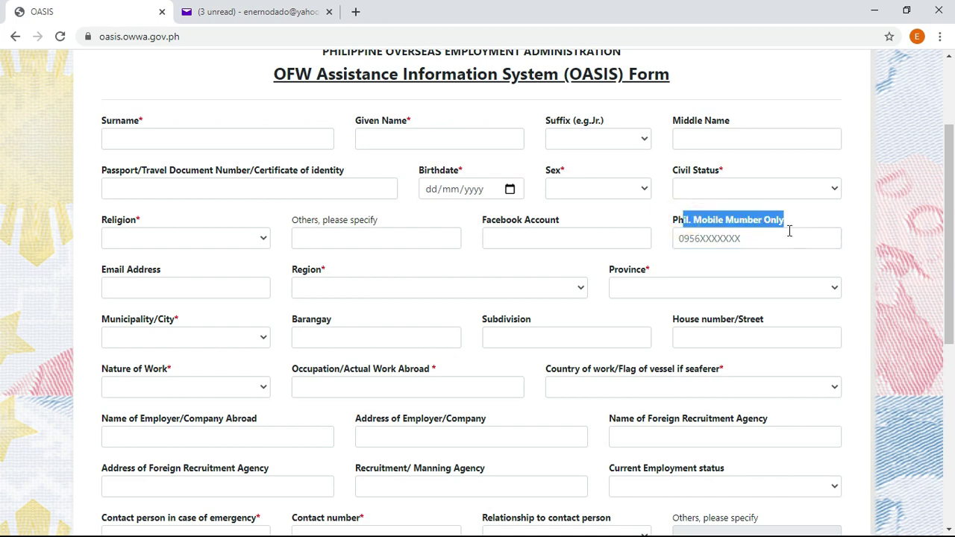
{"action": "left_click_drag", "start_coordinate": [102, 270], "coordinate": [166, 268]}
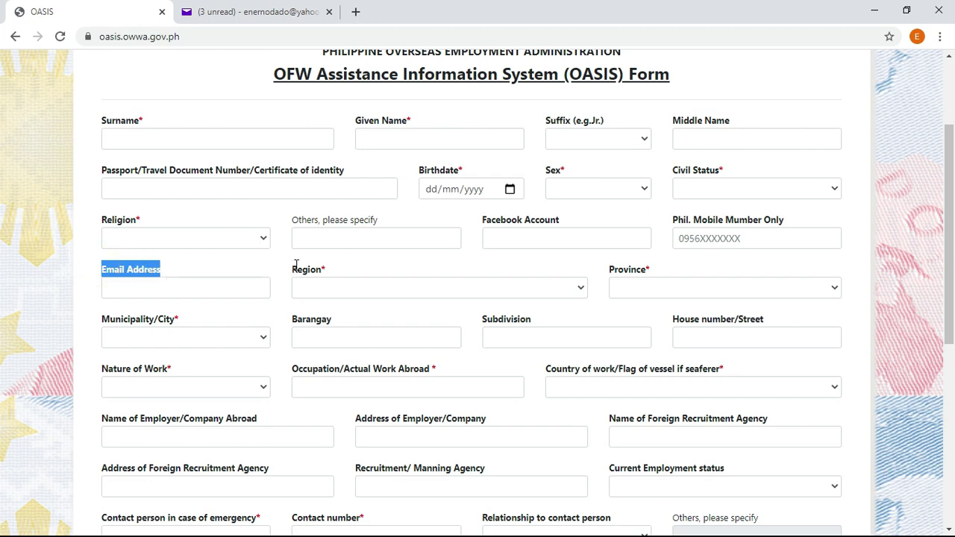
- Review the Region choices and the Province list in the address section
{"action": "left_click_drag", "start_coordinate": [297, 265], "coordinate": [333, 274]}
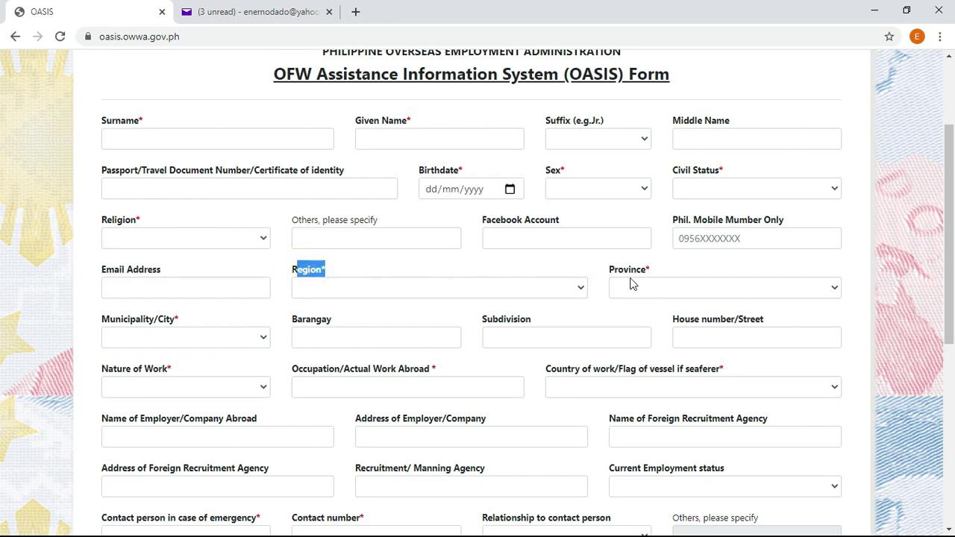
{"action": "left_click", "coordinate": [584, 290]}
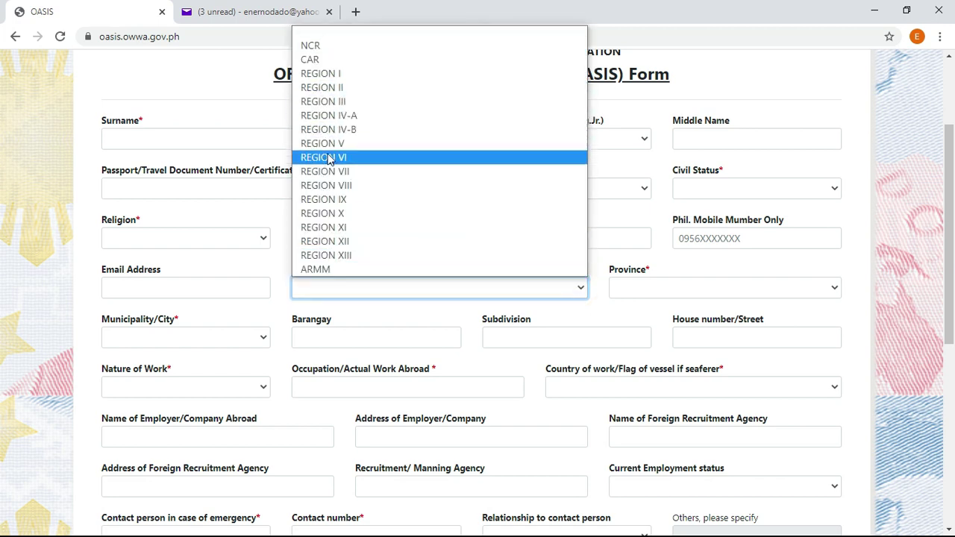
{"action": "left_click", "coordinate": [631, 315]}
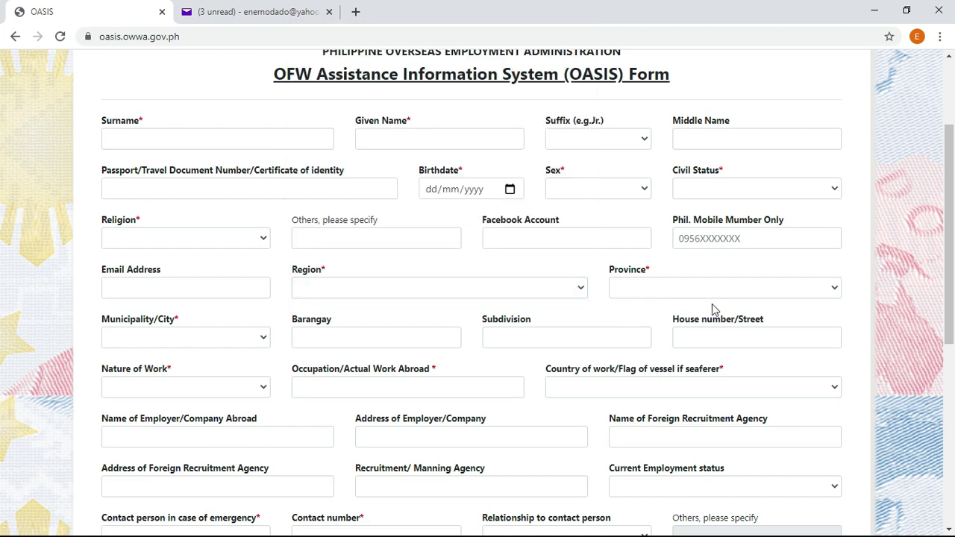
{"action": "left_click", "coordinate": [836, 289]}
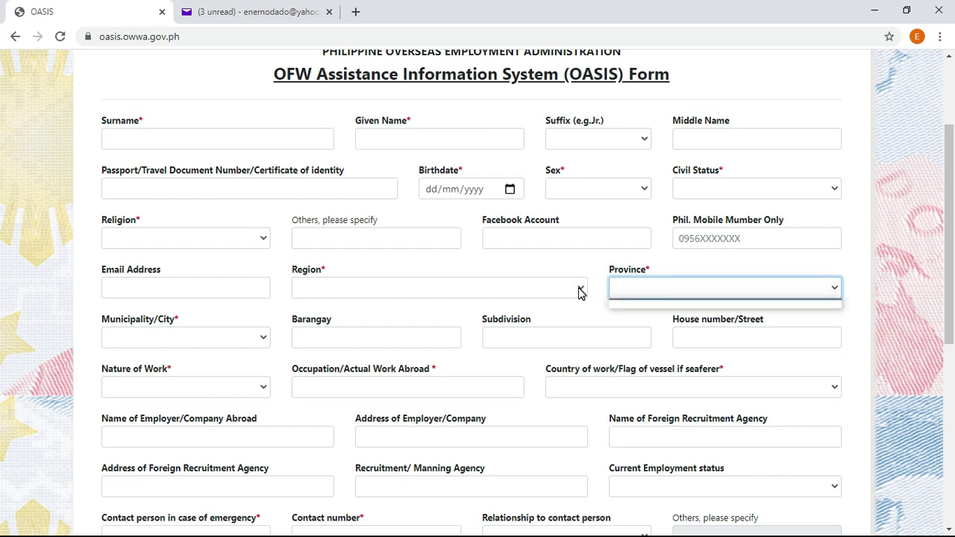
- Review the municipality/city, barangay, subdivision and house number/street fields of the address
{"action": "left_click", "coordinate": [115, 317]}
{"action": "scroll", "coordinate": [120, 318], "scroll_direction": "down", "scroll_amount": 1}
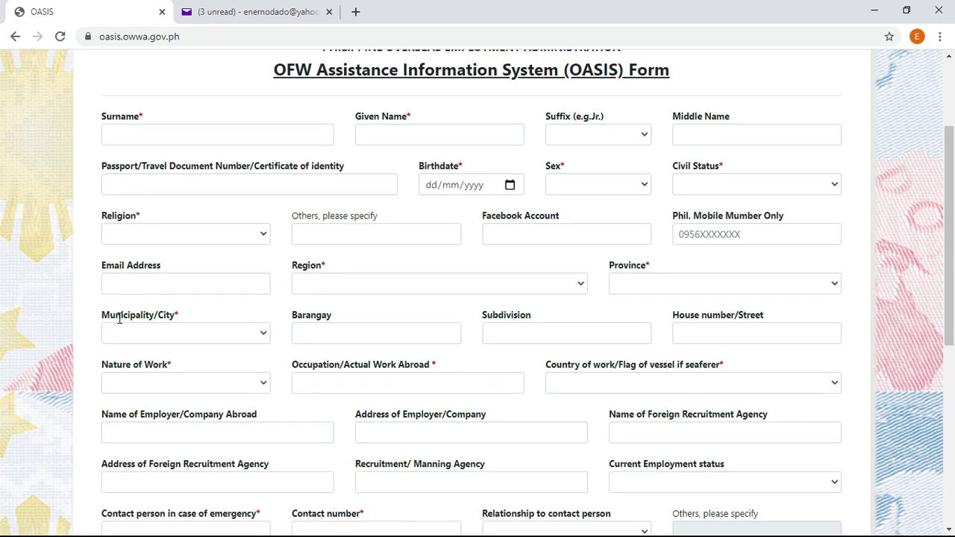
{"action": "scroll", "coordinate": [118, 318], "scroll_direction": "down", "scroll_amount": 2}
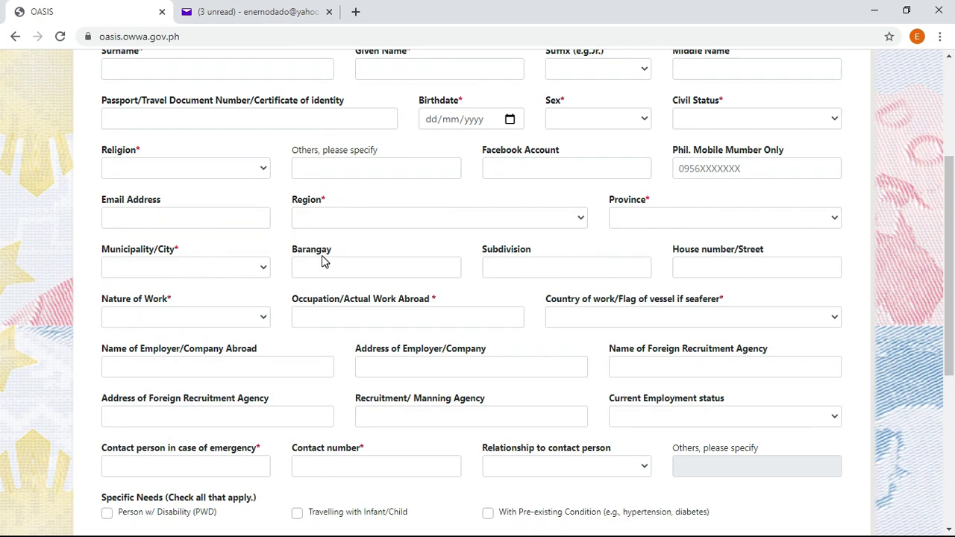
{"action": "left_click_drag", "start_coordinate": [306, 251], "coordinate": [324, 251]}
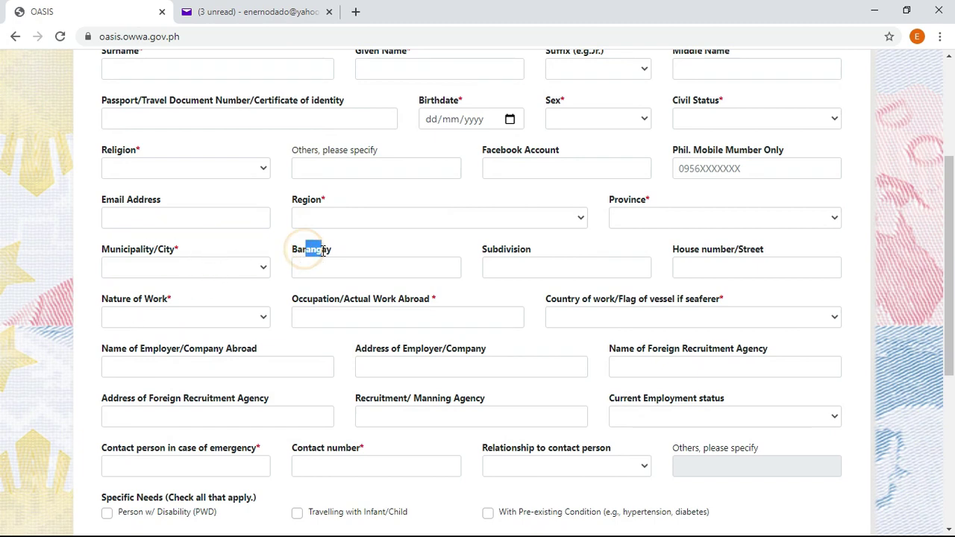
{"action": "double_click", "coordinate": [508, 251]}
{"action": "triple_click", "coordinate": [728, 252]}
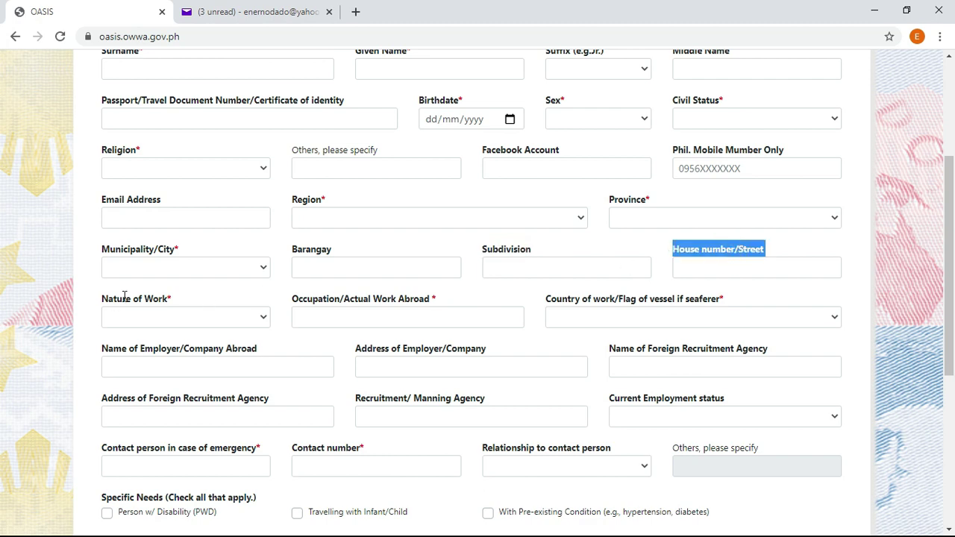
- Review the nature of work, occupation/actual work abroad and country of work/flag of vessel fields
{"action": "double_click", "coordinate": [124, 298]}
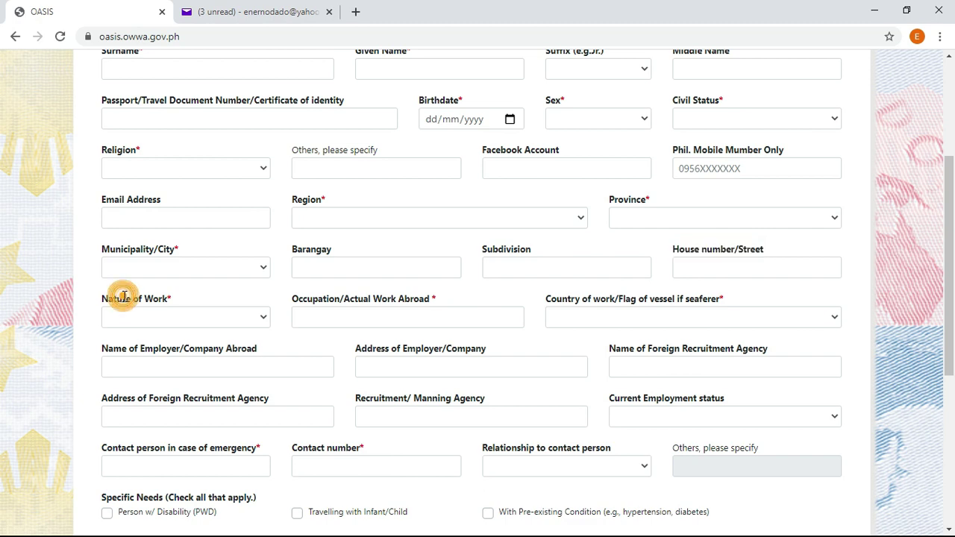
{"action": "double_click", "coordinate": [353, 299]}
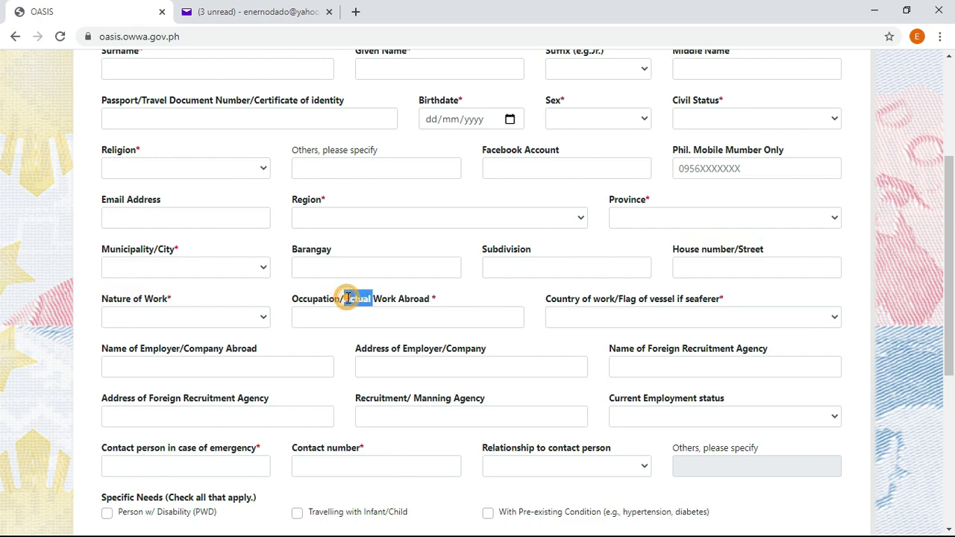
{"action": "left_click_drag", "start_coordinate": [298, 299], "coordinate": [417, 298]}
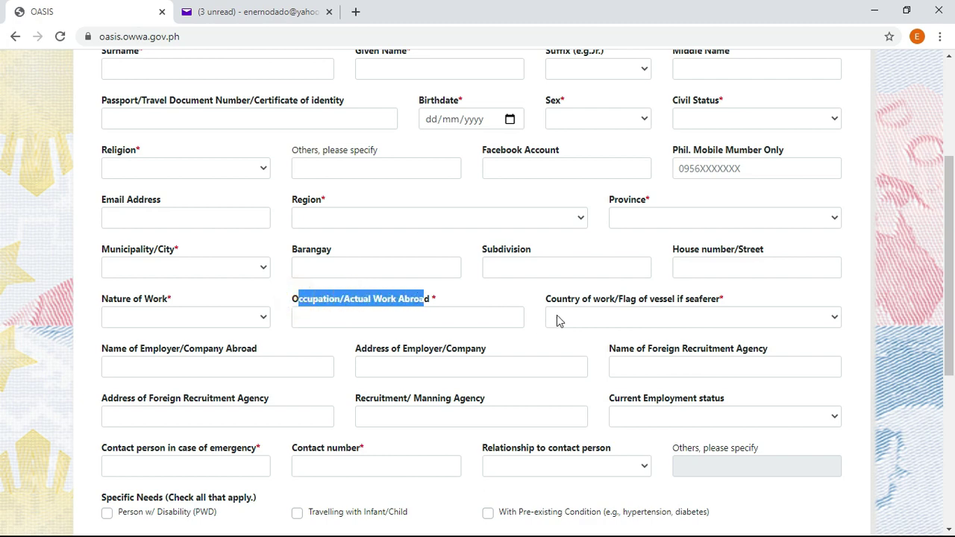
{"action": "left_click_drag", "start_coordinate": [545, 299], "coordinate": [734, 308]}
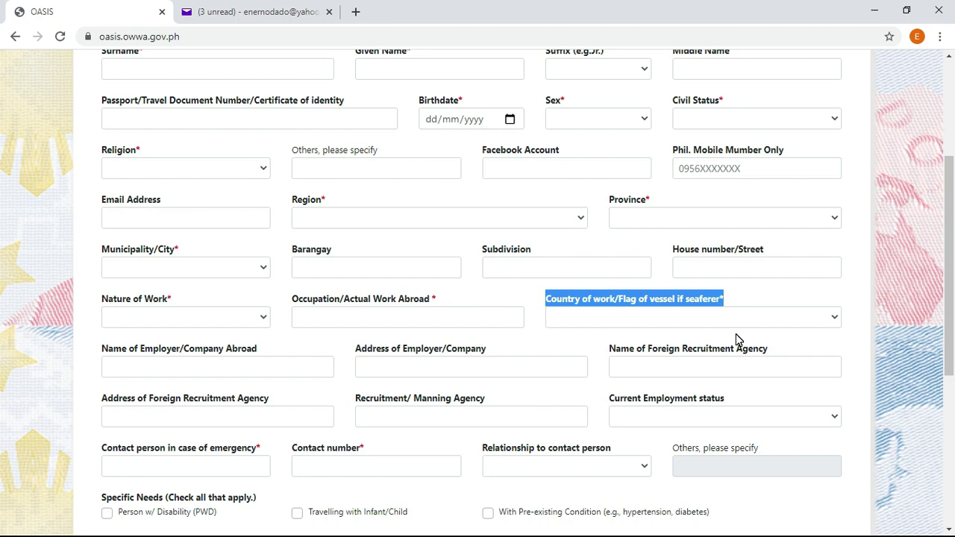
- Review the fields for the overseas employer's name and address, the foreign recruitment agency's name and address, and the recruitment/manning agency
{"action": "scroll", "coordinate": [736, 334], "scroll_direction": "down", "scroll_amount": 3}
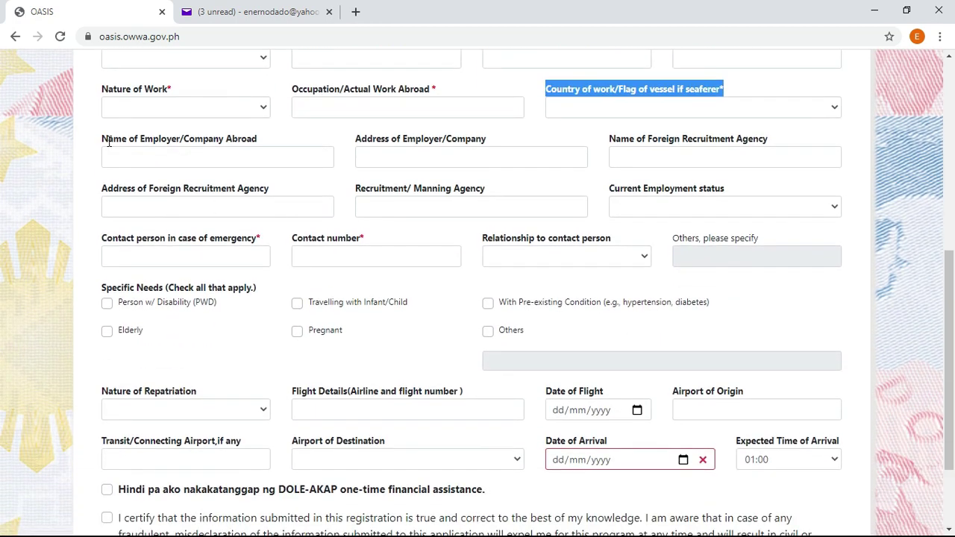
{"action": "left_click_drag", "start_coordinate": [103, 139], "coordinate": [273, 149]}
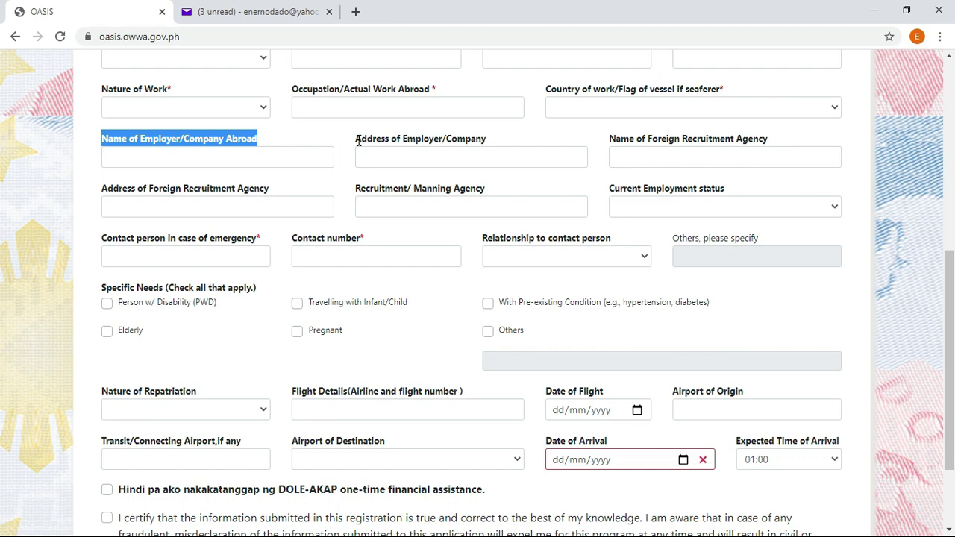
{"action": "left_click_drag", "start_coordinate": [357, 139], "coordinate": [488, 150]}
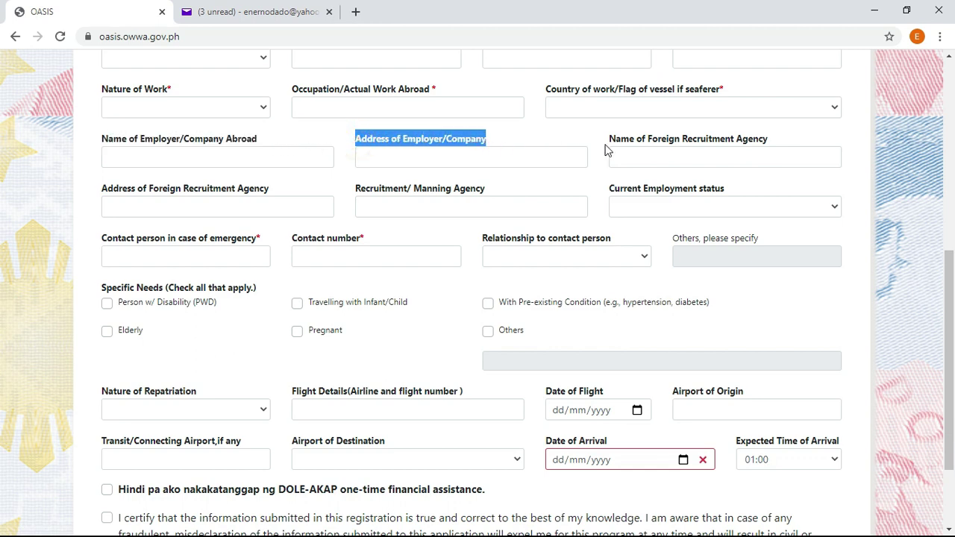
{"action": "left_click_drag", "start_coordinate": [610, 139], "coordinate": [770, 148]}
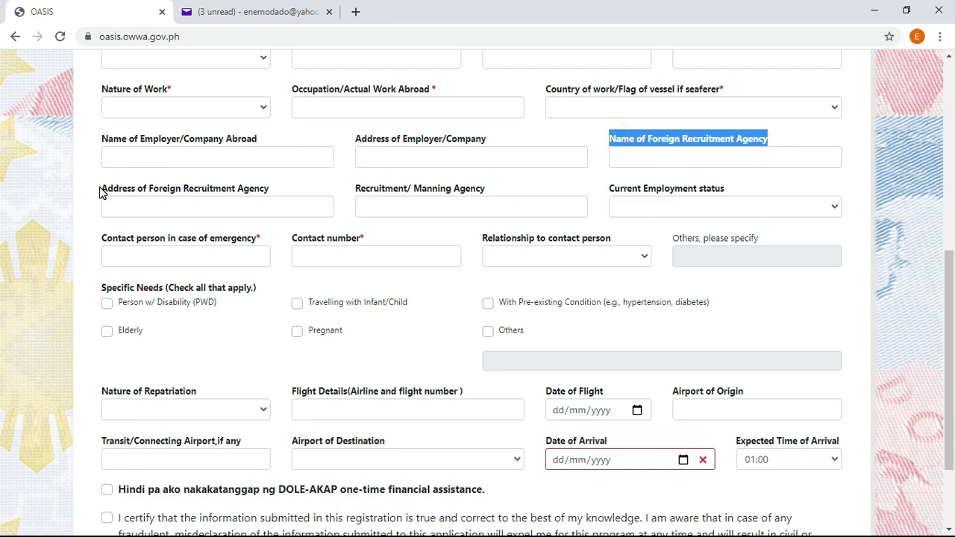
{"action": "left_click_drag", "start_coordinate": [103, 191], "coordinate": [270, 197]}
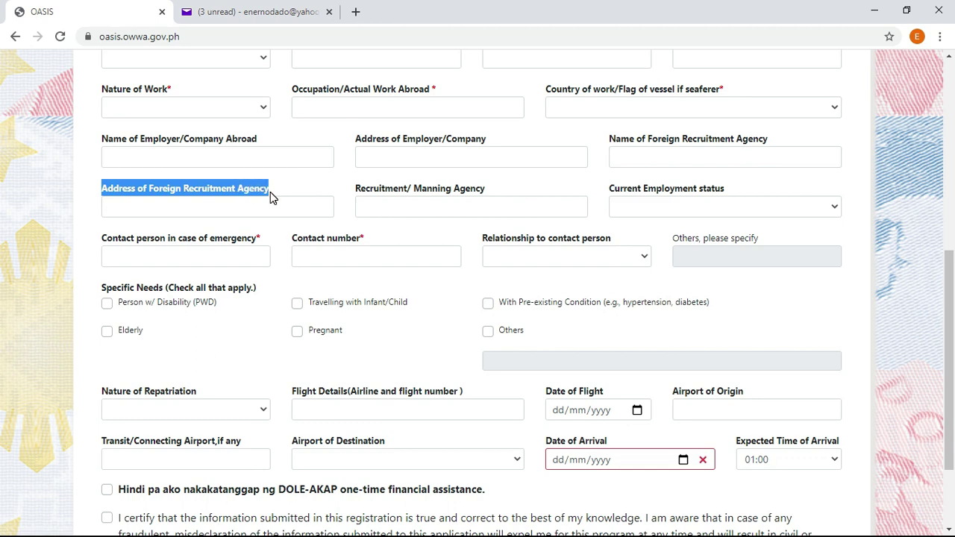
{"action": "left_click_drag", "start_coordinate": [360, 190], "coordinate": [481, 200]}
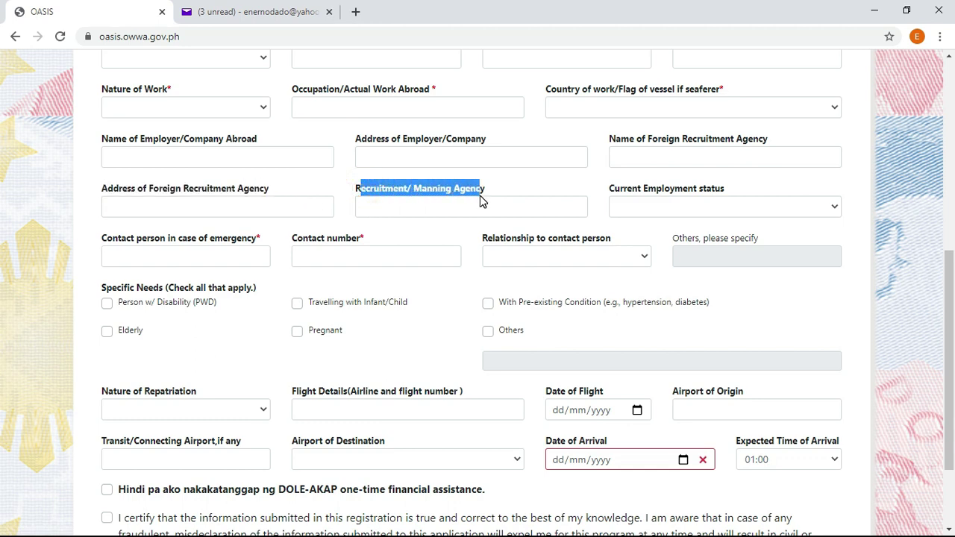
- Review the available choices for current employment status without selecting one
{"action": "left_click_drag", "start_coordinate": [611, 191], "coordinate": [814, 211]}
{"action": "left_click", "coordinate": [835, 209]}
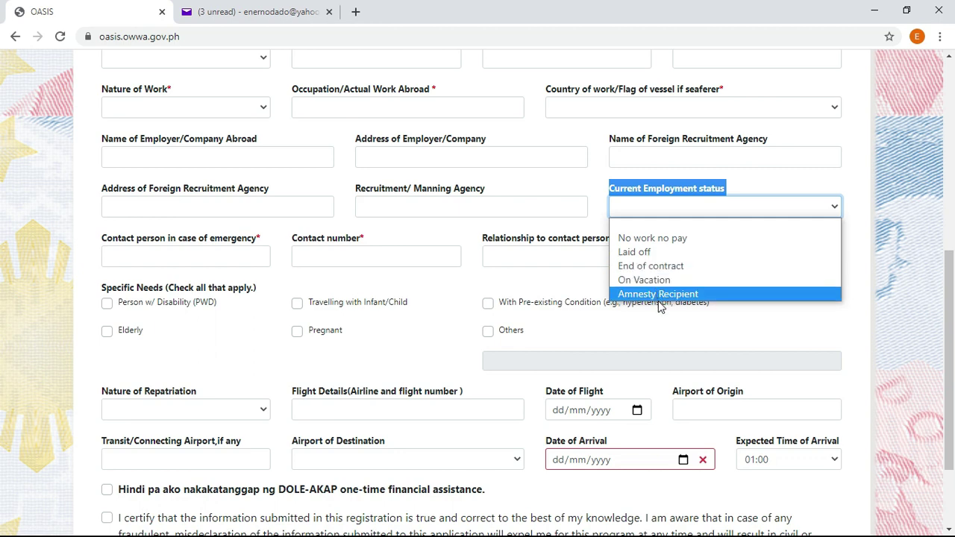
{"action": "left_click", "coordinate": [75, 234]}
- Review the emergency contact person and contact number fields, the relationship choices, and the adjoining field for other relationships
{"action": "left_click_drag", "start_coordinate": [102, 241], "coordinate": [261, 243]}
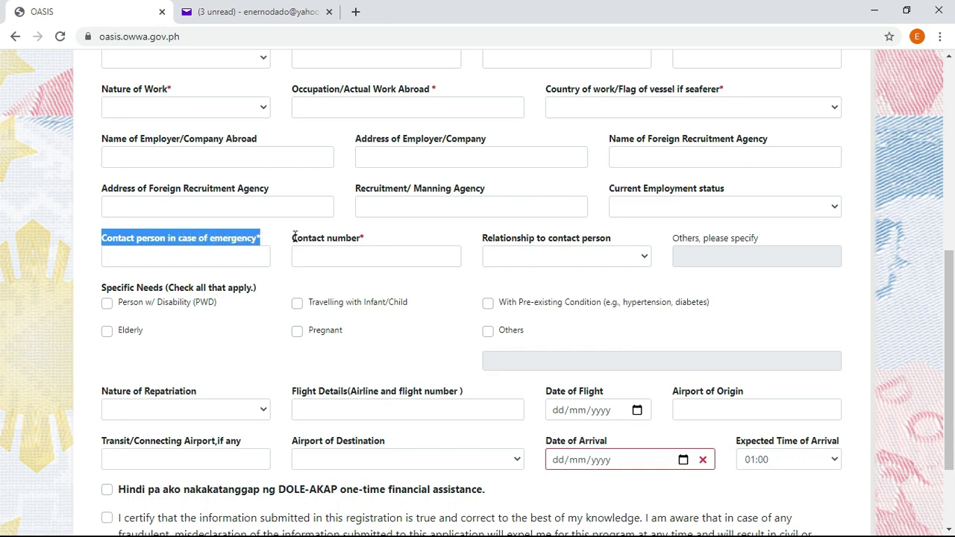
{"action": "left_click_drag", "start_coordinate": [294, 236], "coordinate": [359, 250]}
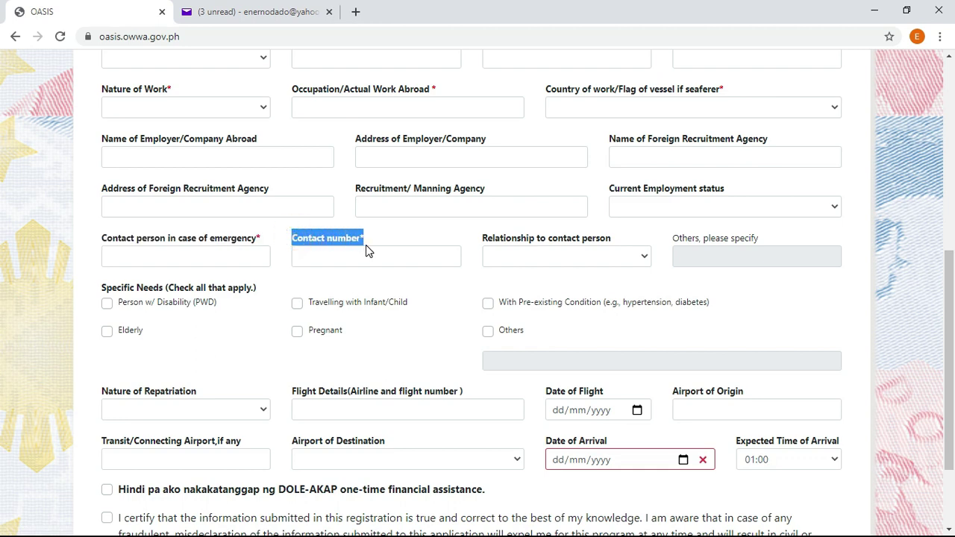
{"action": "left_click", "coordinate": [636, 259]}
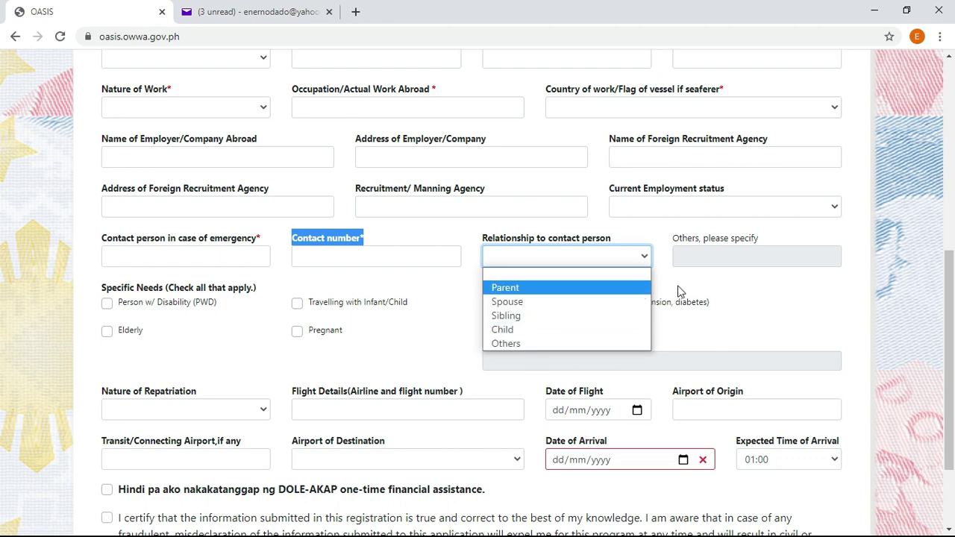
{"action": "left_click", "coordinate": [708, 289]}
{"action": "left_click_drag", "start_coordinate": [676, 240], "coordinate": [759, 249]}
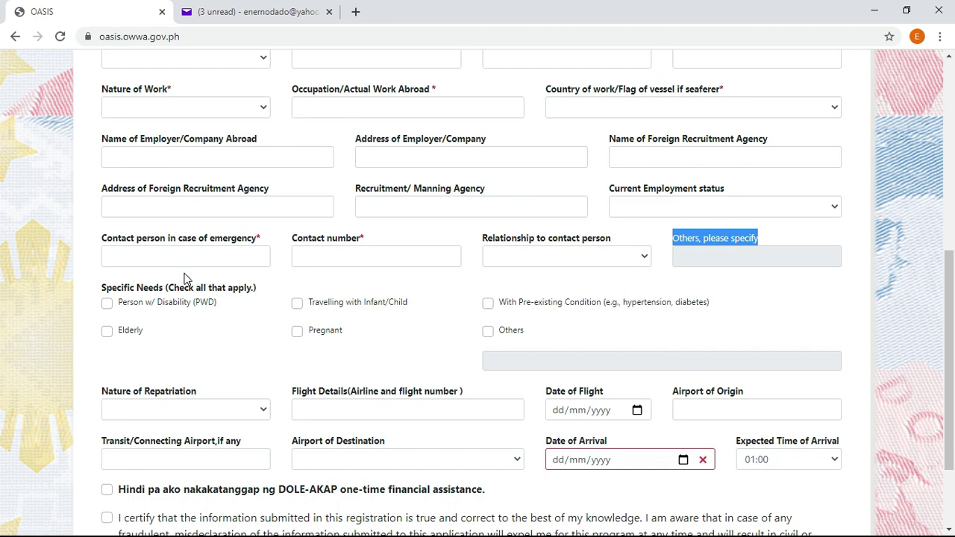
- Review the specific needs options, ticking Person w/ Disability (PWD) as a demonstration and unticking it again
{"action": "scroll", "coordinate": [187, 277], "scroll_direction": "down", "scroll_amount": 2}
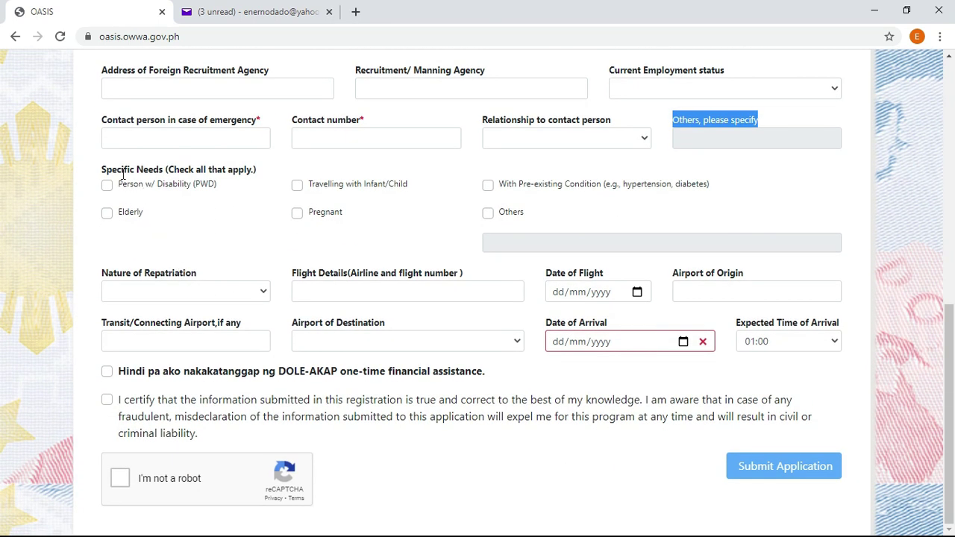
{"action": "left_click_drag", "start_coordinate": [102, 170], "coordinate": [255, 184]}
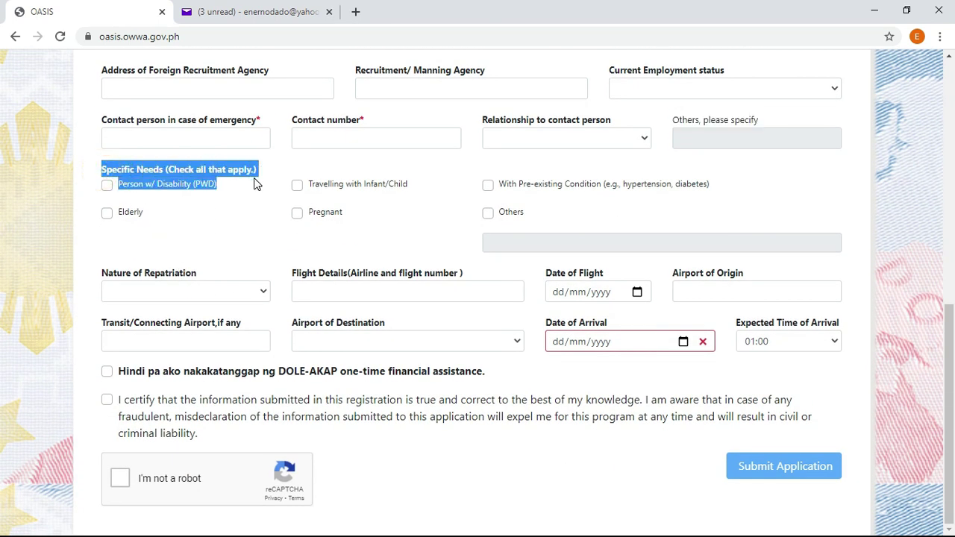
{"action": "left_click", "coordinate": [230, 259]}
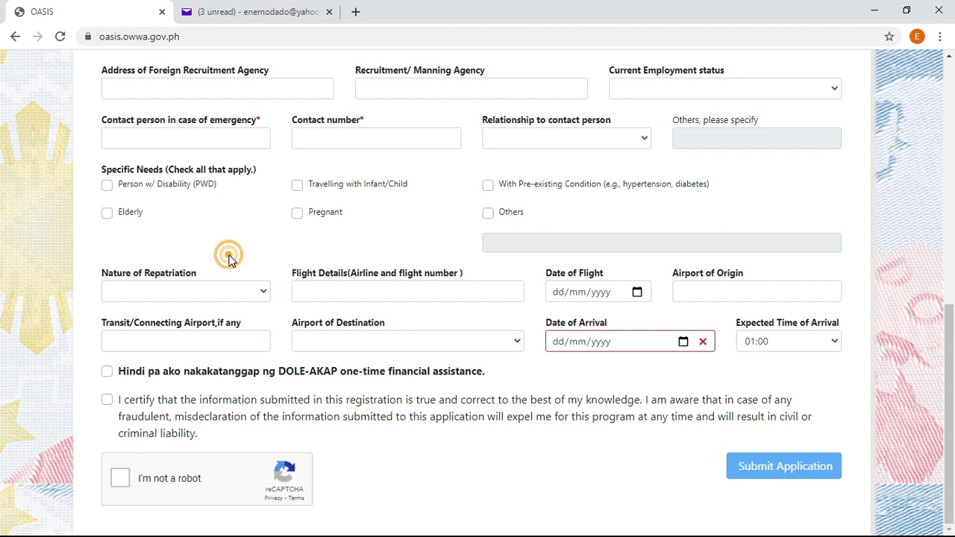
{"action": "left_click", "coordinate": [109, 187]}
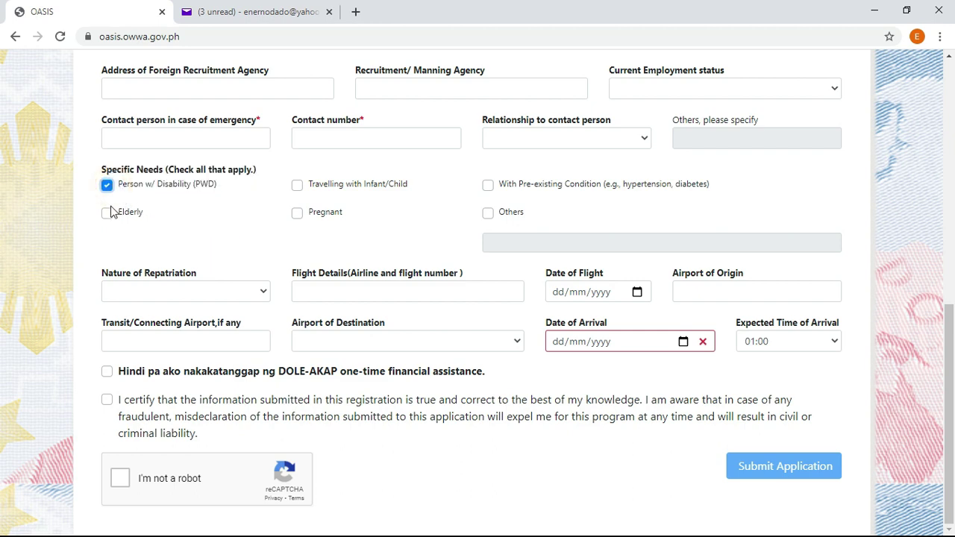
{"action": "left_click", "coordinate": [107, 186]}
- Review the available choices for nature of repatriation
{"action": "left_click", "coordinate": [98, 271]}
{"action": "left_click_drag", "start_coordinate": [99, 273], "coordinate": [201, 279]}
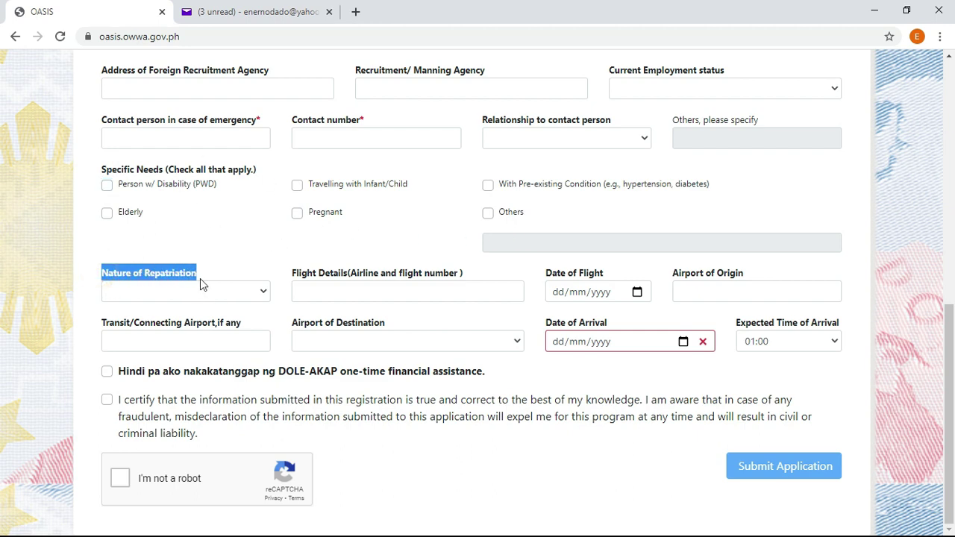
{"action": "left_click", "coordinate": [263, 292]}
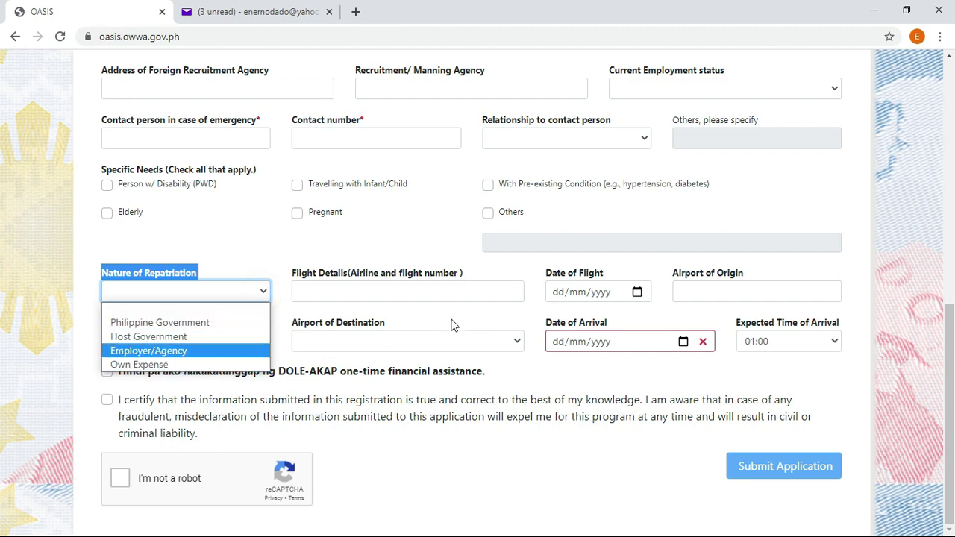
- Review the flight details suggestion, the date of flight calendar and the airport of origin field
{"action": "left_click", "coordinate": [468, 291]}
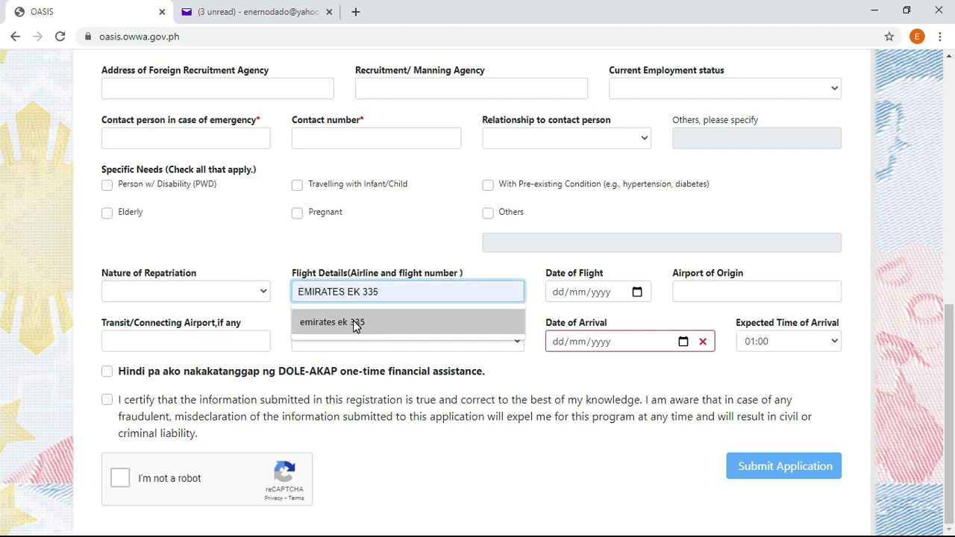
{"action": "left_click", "coordinate": [637, 292]}
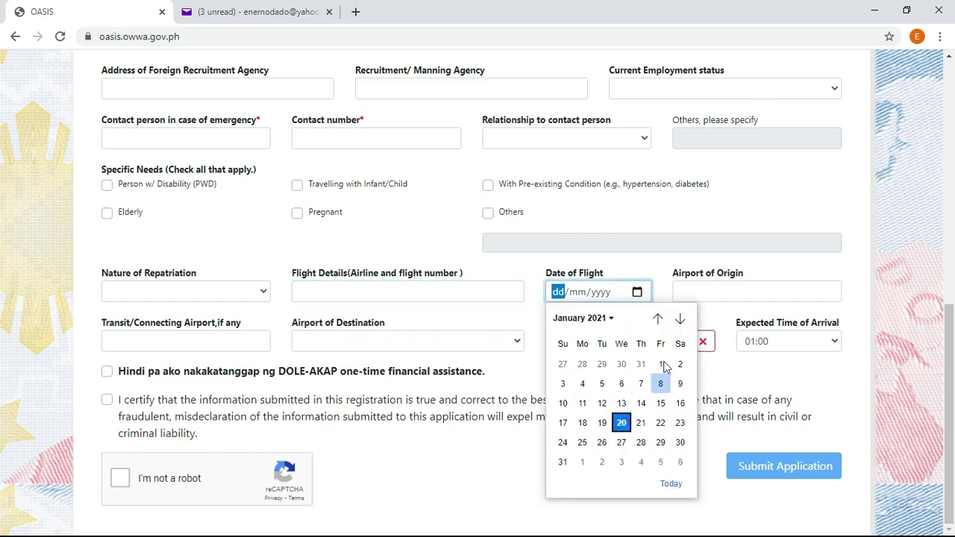
{"action": "left_click", "coordinate": [694, 294]}
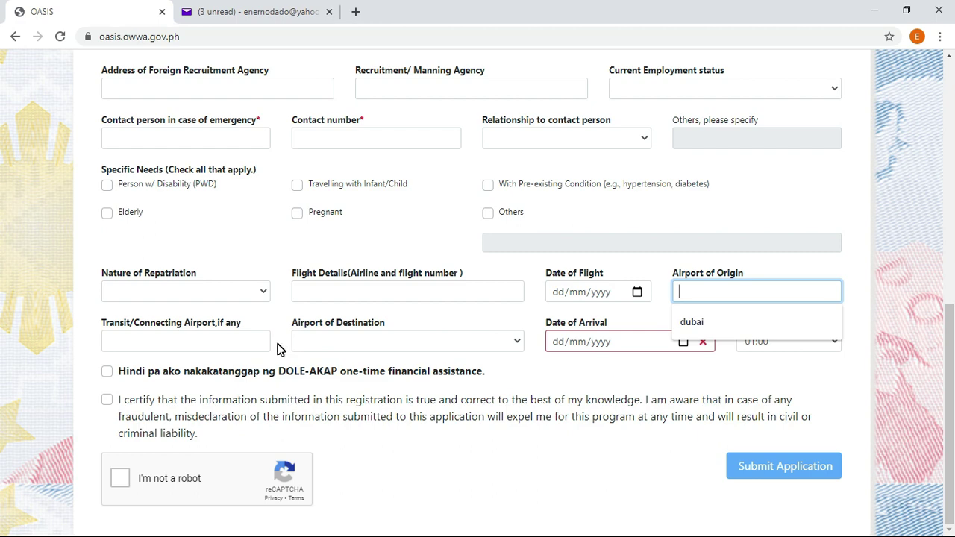
- Review the transit/connecting airport field and the airport of destination choices, leaving both blank
{"action": "left_click", "coordinate": [150, 340]}
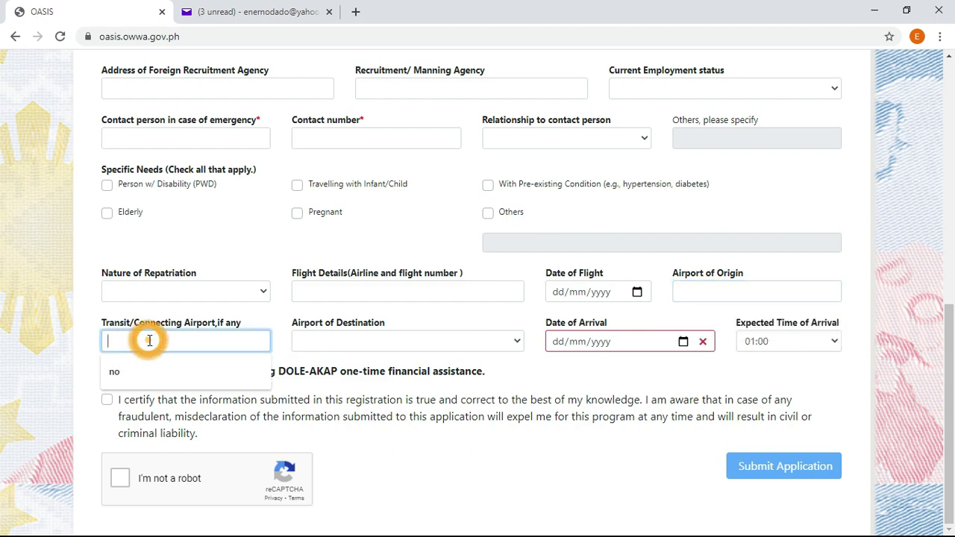
{"action": "left_click_drag", "start_coordinate": [105, 322], "coordinate": [255, 331]}
{"action": "left_click", "coordinate": [333, 341]}
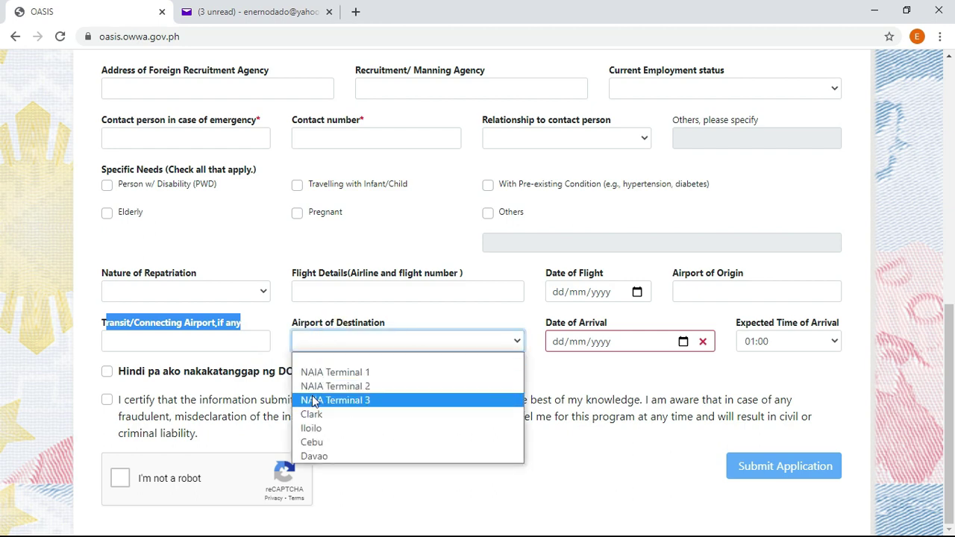
{"action": "left_click", "coordinate": [584, 377]}
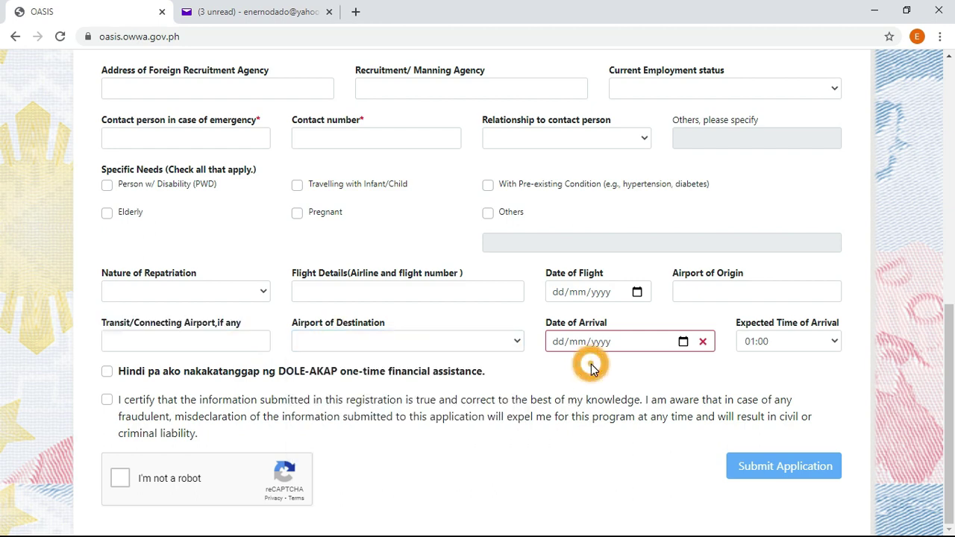
- Review the available choices for expected time of arrival, leaving the selection as it is
{"action": "left_click", "coordinate": [834, 343]}
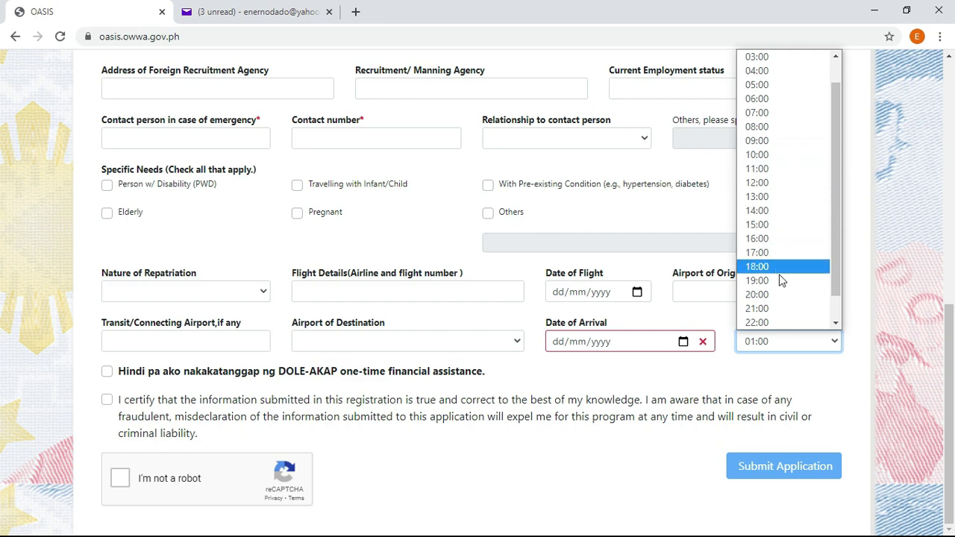
{"action": "left_click", "coordinate": [790, 371]}
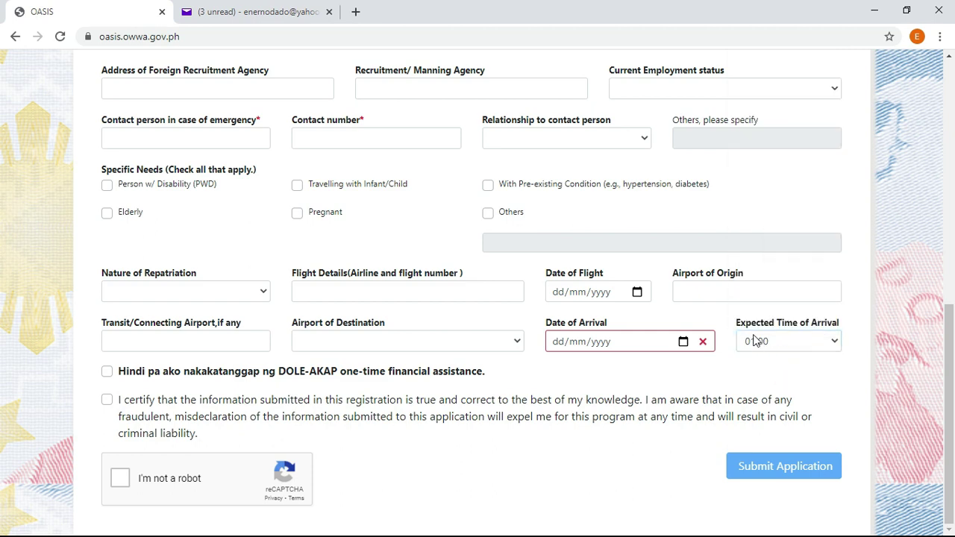
{"action": "left_click_drag", "start_coordinate": [738, 322], "coordinate": [838, 323]}
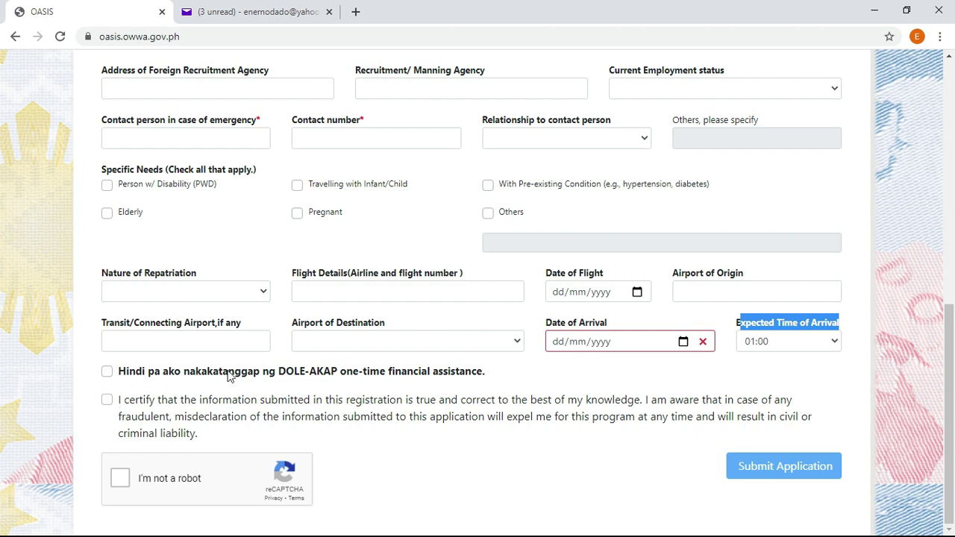
- Tick the statement about not having received DOLE-AKAP one-time financial assistance and read the document upload instruction
{"action": "left_click", "coordinate": [108, 372]}
{"action": "scroll", "coordinate": [113, 370], "scroll_direction": "down", "scroll_amount": 4}
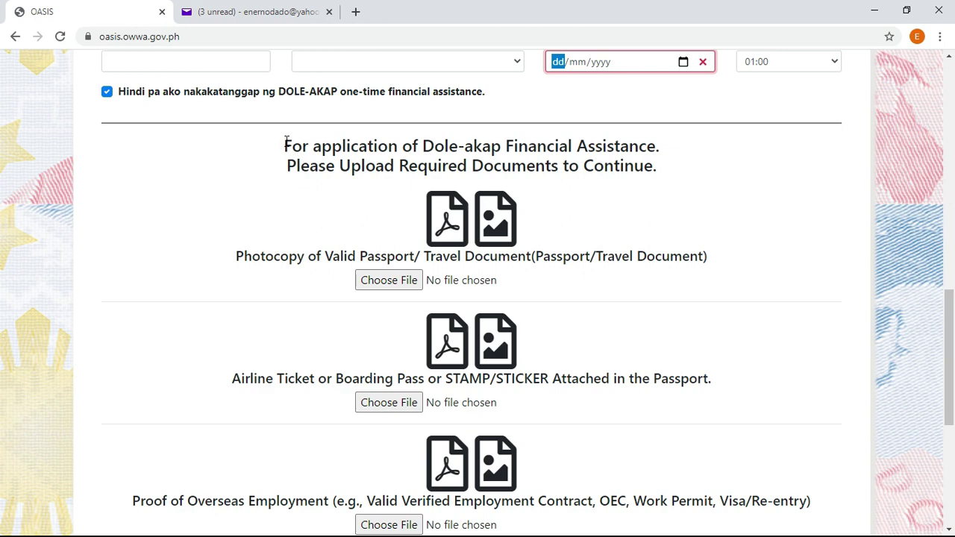
{"action": "left_click_drag", "start_coordinate": [284, 147], "coordinate": [674, 186]}
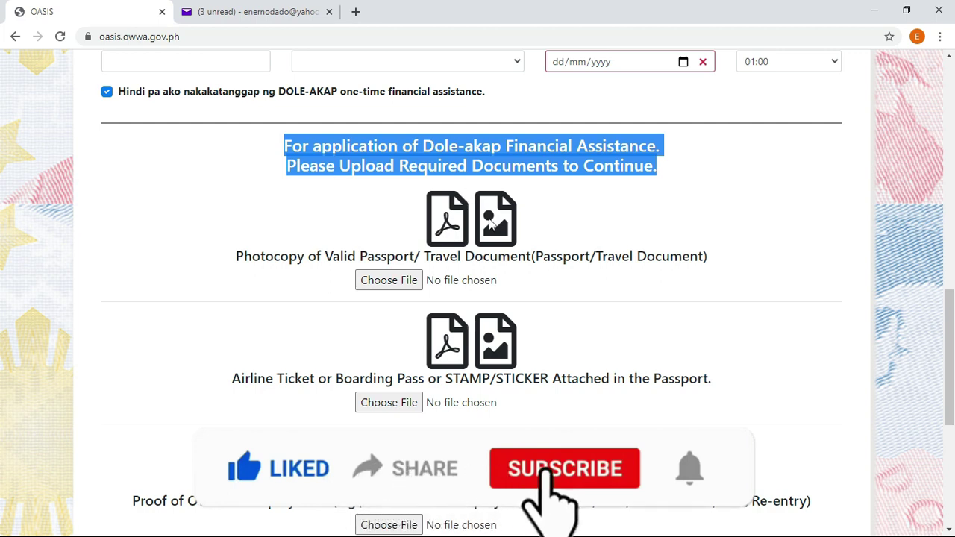
- Review the required uploads: passport or travel document, airline ticket or boarding pass, and the accepted proofs of overseas employment
{"action": "scroll", "coordinate": [447, 208], "scroll_direction": "down", "scroll_amount": 2}
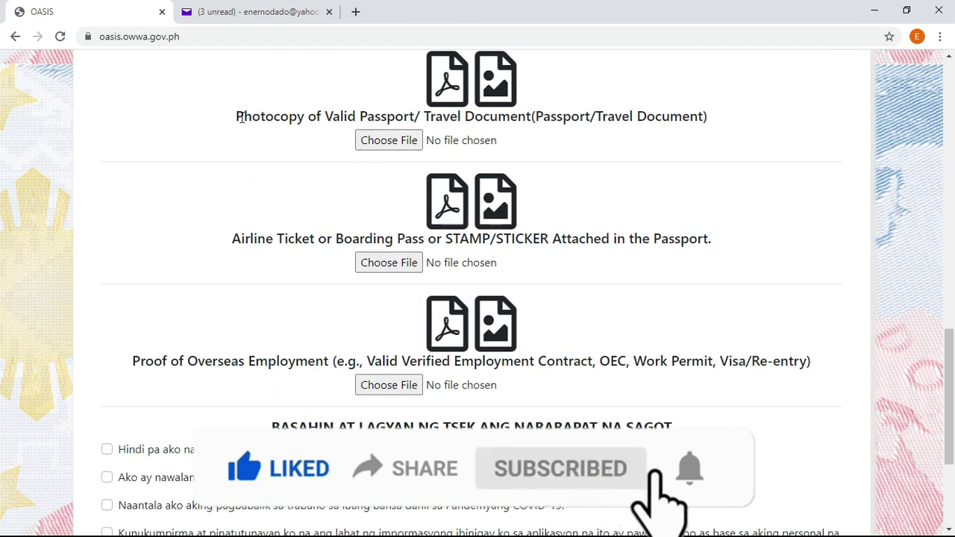
{"action": "left_click_drag", "start_coordinate": [240, 117], "coordinate": [724, 137]}
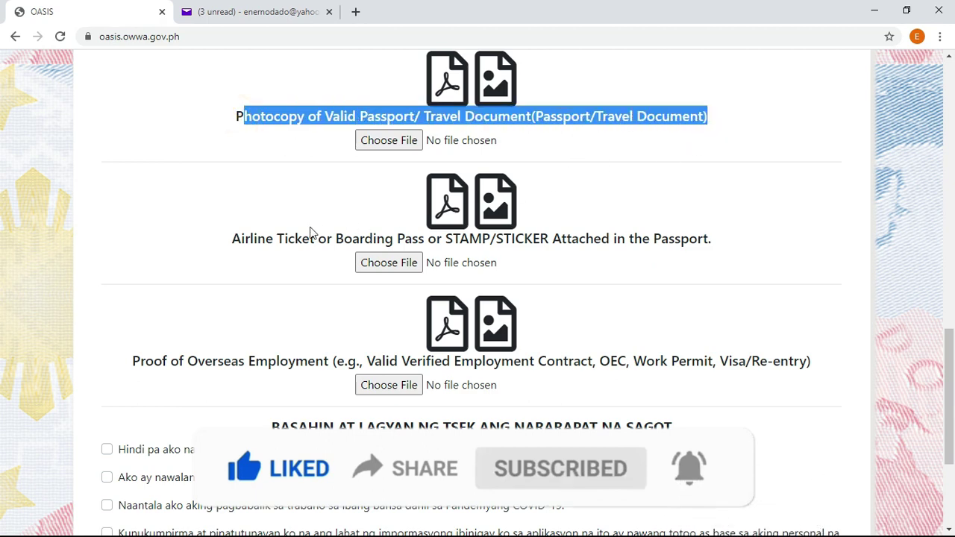
{"action": "left_click_drag", "start_coordinate": [233, 239], "coordinate": [713, 254]}
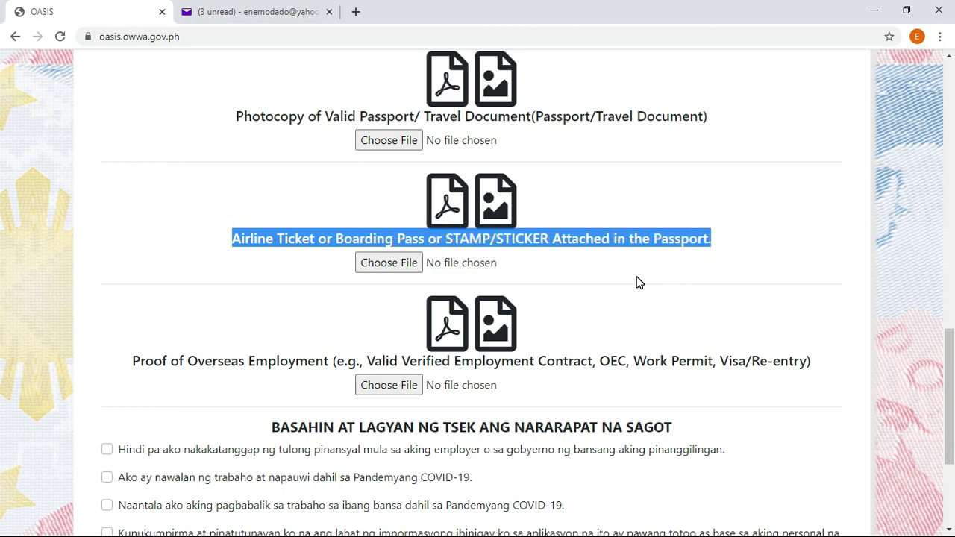
{"action": "scroll", "coordinate": [638, 282], "scroll_direction": "down", "scroll_amount": 1}
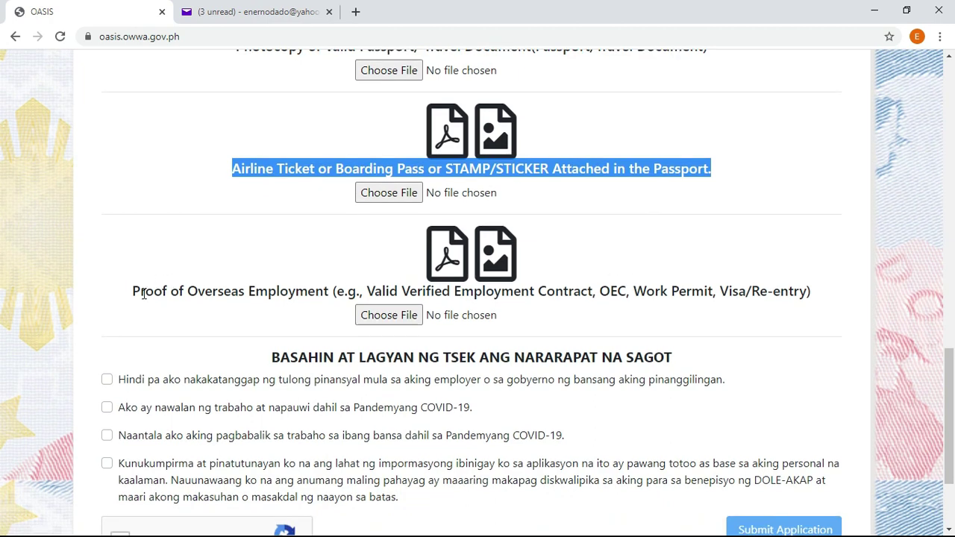
{"action": "left_click_drag", "start_coordinate": [133, 292], "coordinate": [257, 308]}
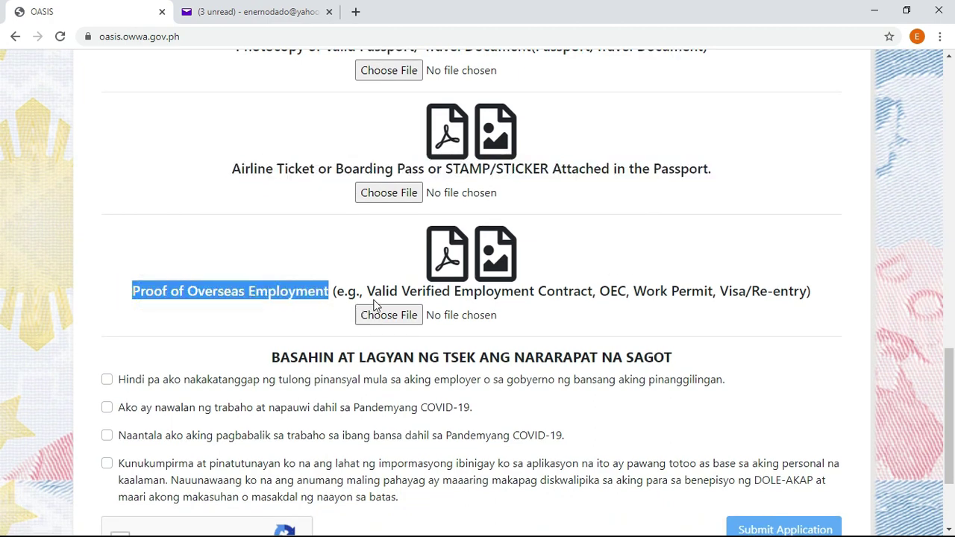
{"action": "left_click_drag", "start_coordinate": [367, 292], "coordinate": [814, 308]}
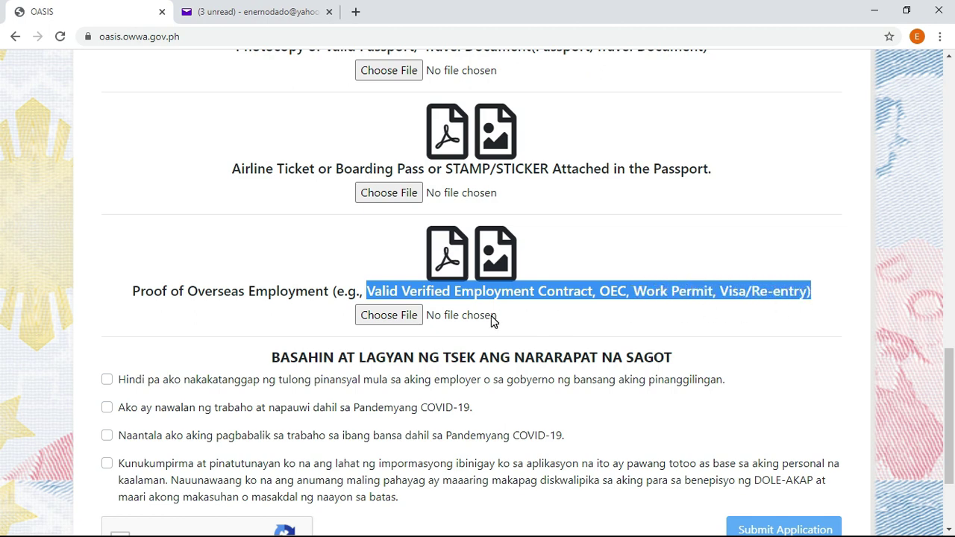
- Tick all four declarations under BASAHIN AT LAGYAN NG TSEK ANG NARARAPAT NA SAGOT, including the confirmation of truthful information
{"action": "scroll", "coordinate": [508, 316], "scroll_direction": "down", "scroll_amount": 2}
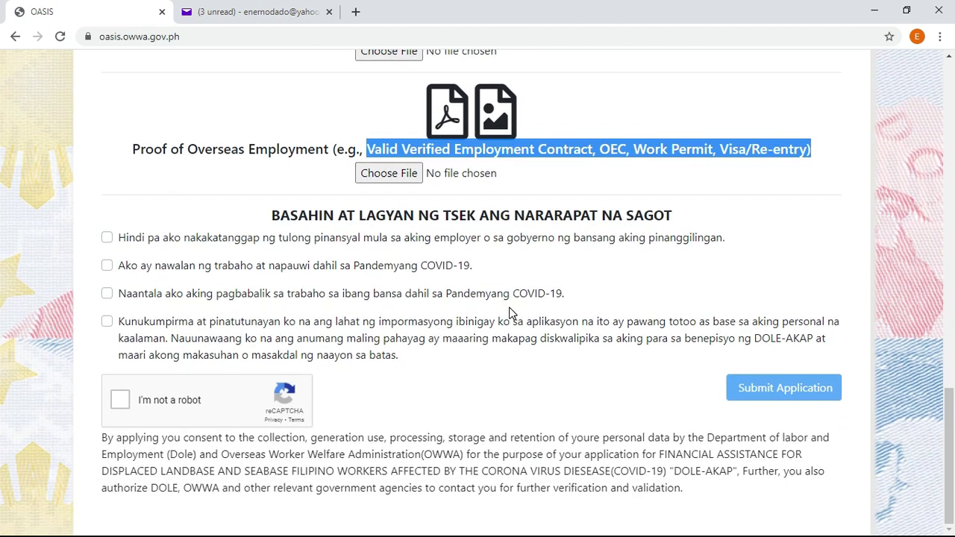
{"action": "left_click_drag", "start_coordinate": [273, 214], "coordinate": [356, 228]}
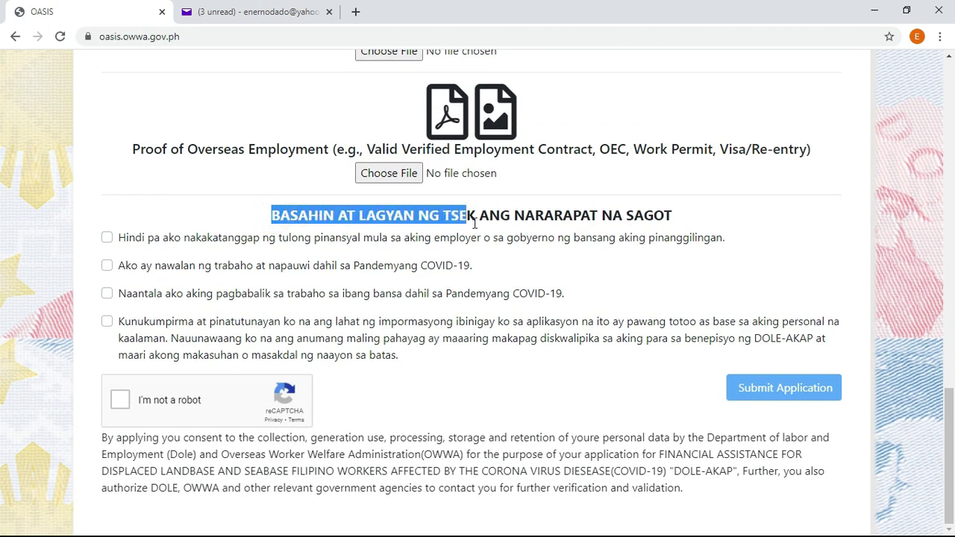
{"action": "left_click_drag", "start_coordinate": [474, 222], "coordinate": [674, 232]}
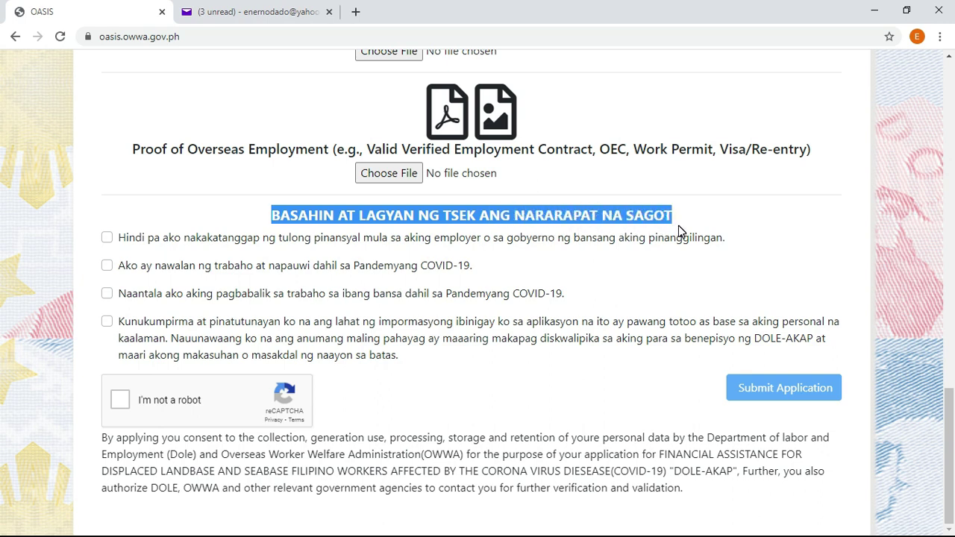
{"action": "left_click", "coordinate": [146, 222]}
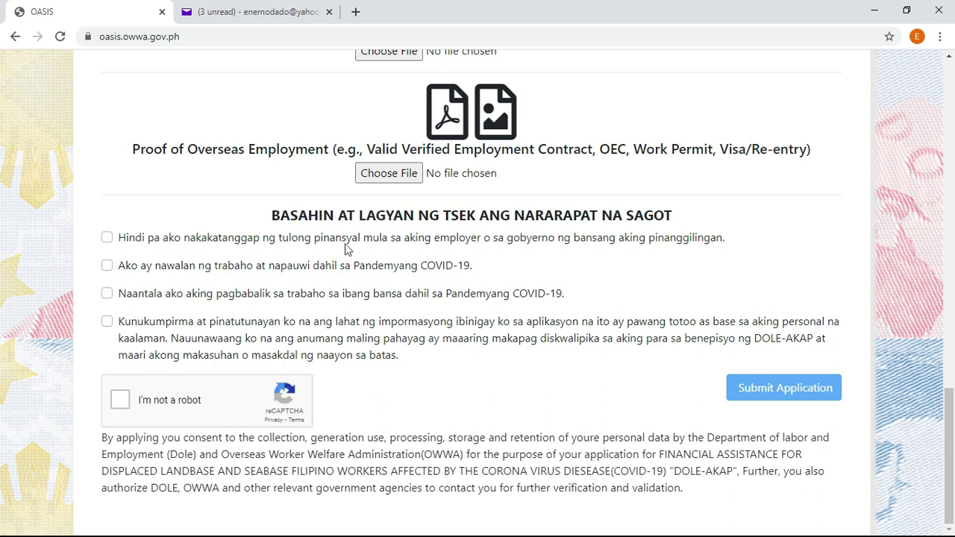
{"action": "left_click", "coordinate": [107, 238]}
{"action": "left_click", "coordinate": [107, 265]}
{"action": "left_click", "coordinate": [116, 292]}
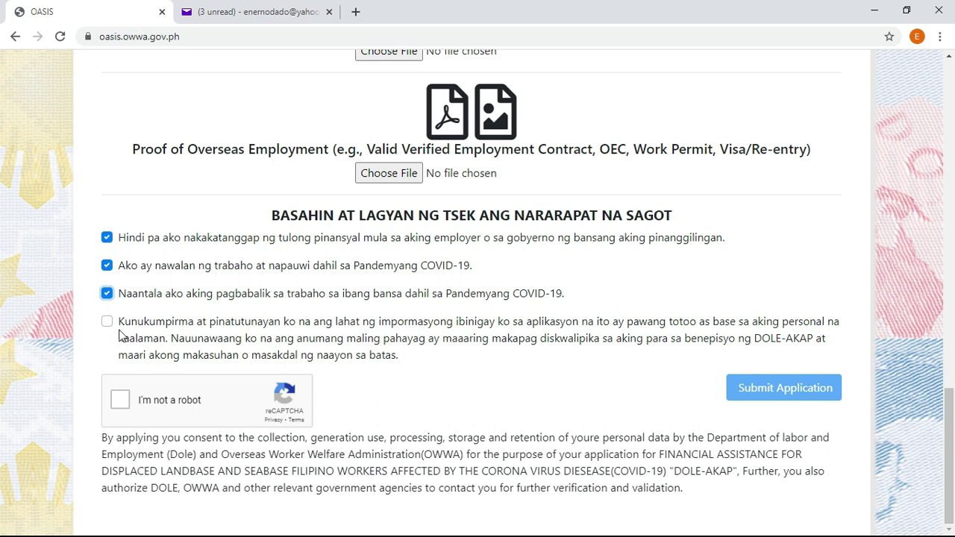
{"action": "left_click", "coordinate": [114, 324]}
{"action": "left_click", "coordinate": [111, 322]}
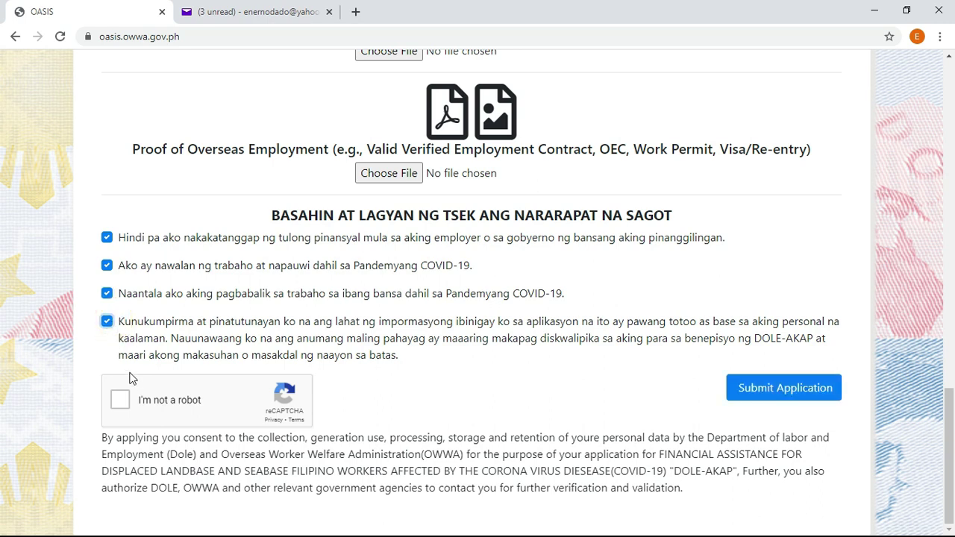
- Complete the reCAPTCHA check and untick the DOLE-AKAP one-time financial assistance statement
{"action": "left_click", "coordinate": [121, 402]}
{"action": "left_click", "coordinate": [830, 387]}
{"action": "scroll", "coordinate": [458, 304], "scroll_direction": "up", "scroll_amount": 7}
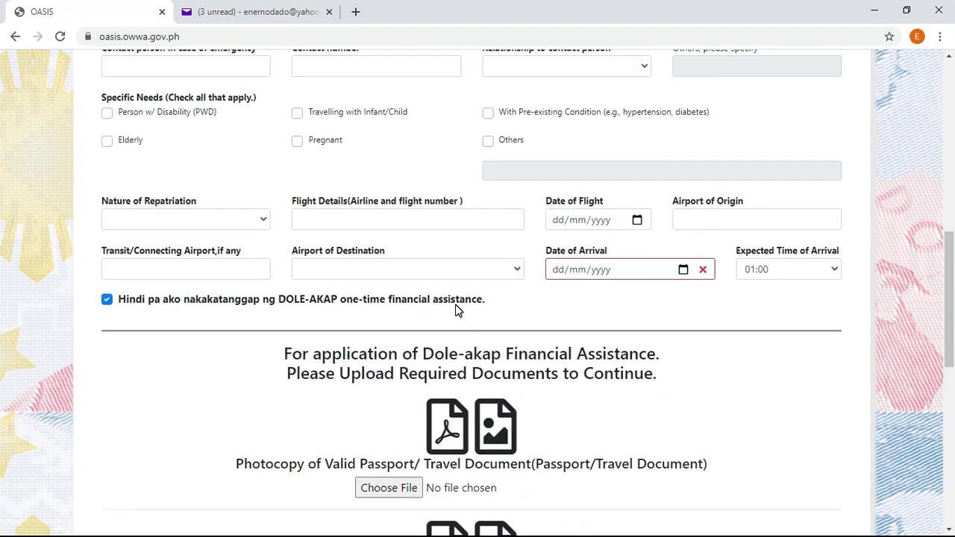
{"action": "left_click", "coordinate": [107, 300]}
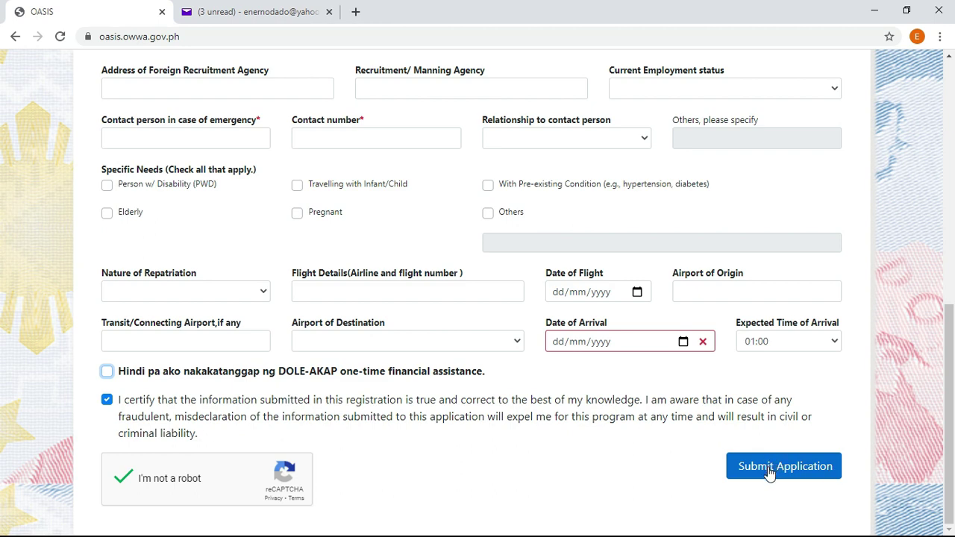
- Submit the OASIS application and review the OASIS REGISTRATION confirmation e-mail in Yahoo Mail
{"action": "left_click", "coordinate": [766, 438]}
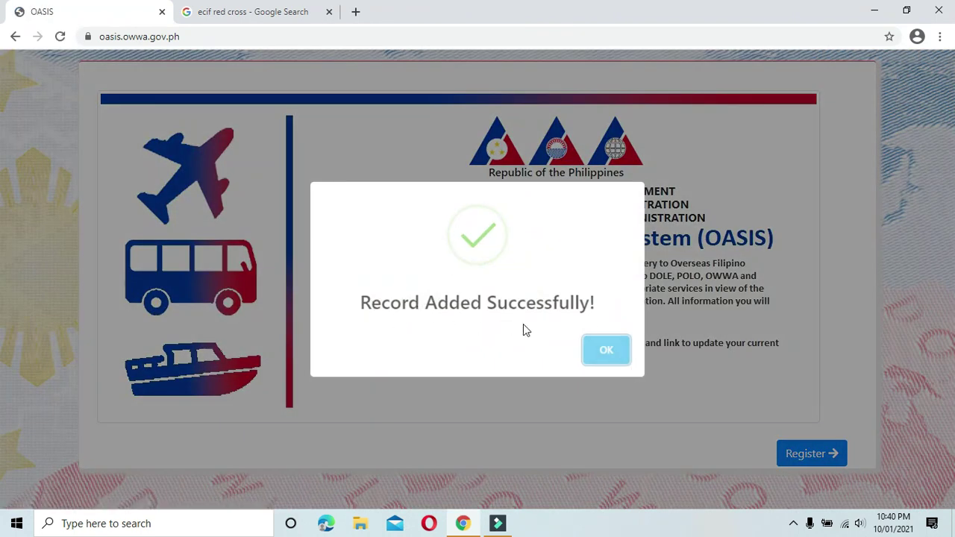
{"action": "left_click", "coordinate": [606, 350]}
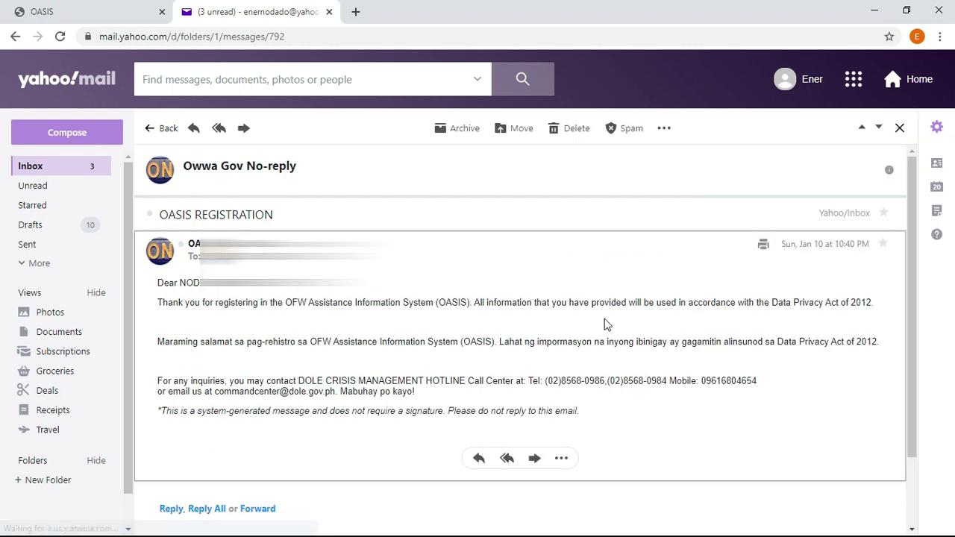
{"action": "mouse_move", "coordinate": [190, 251]}
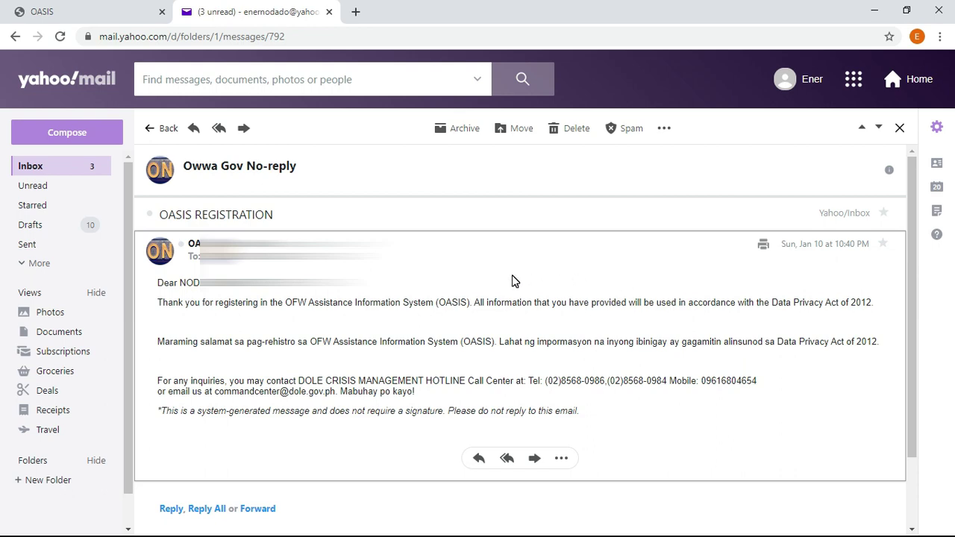
- Return to the Google results, search for "ecif red cross" and open the e-CIF - Philippine Red Cross website
{"action": "left_click", "coordinate": [89, 11]}
{"action": "left_click", "coordinate": [14, 36]}
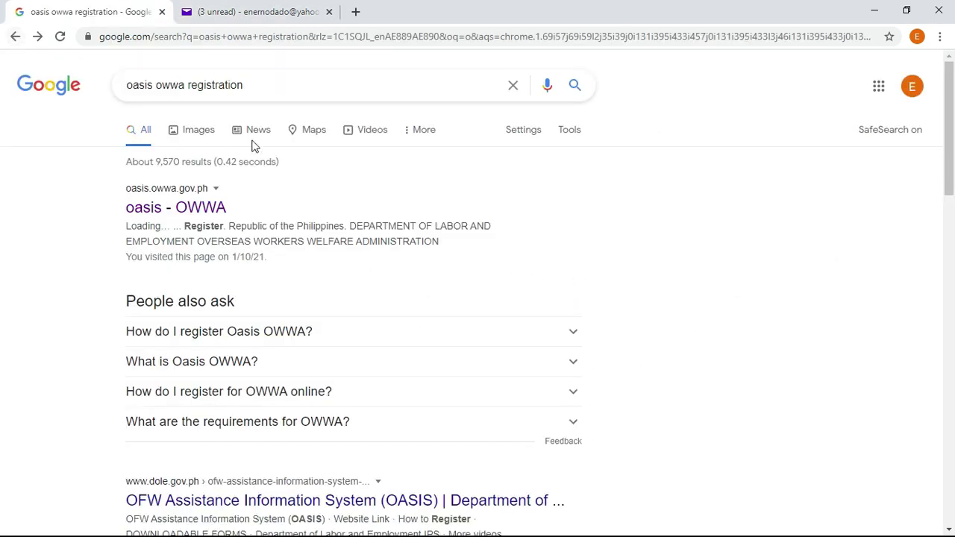
{"action": "left_click_drag", "start_coordinate": [261, 84], "coordinate": [120, 86]}
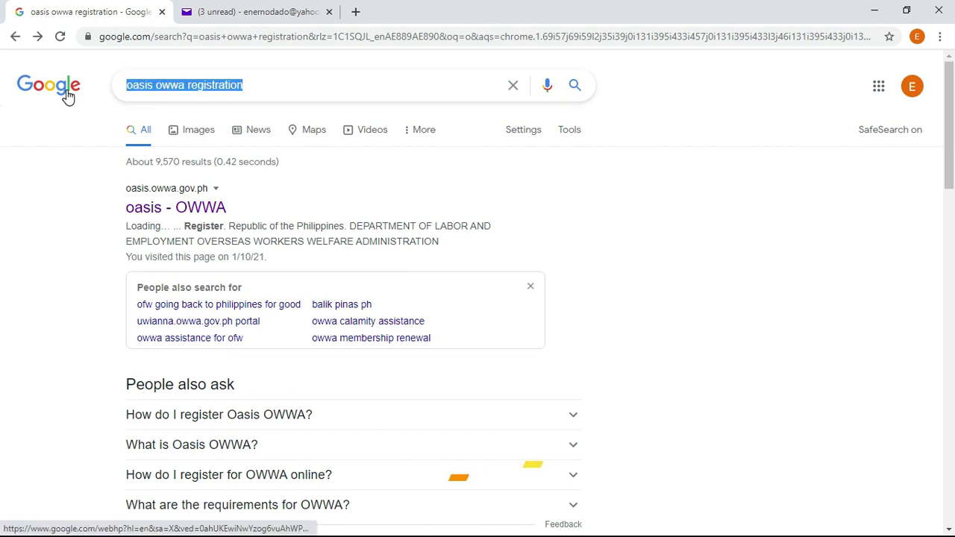
{"action": "type", "text": "e"}
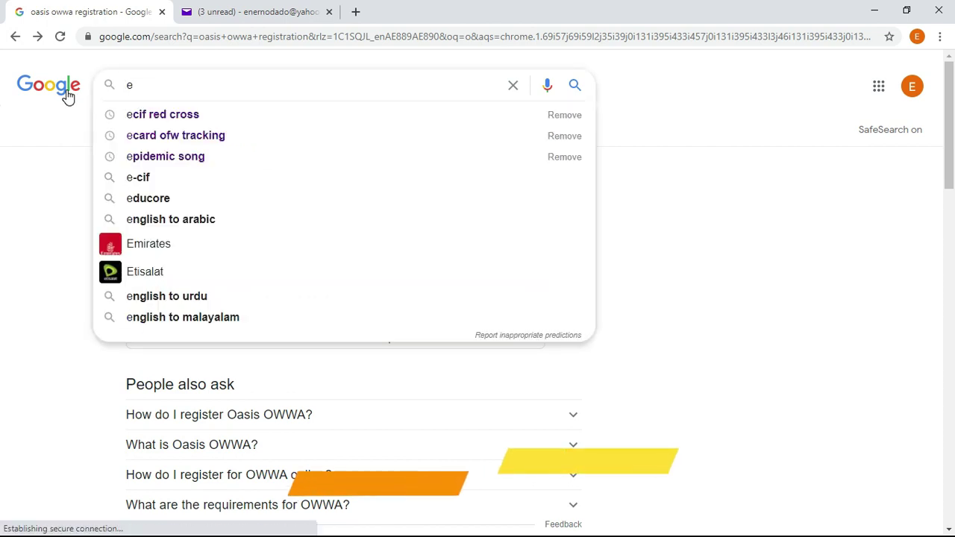
{"action": "type", "text": "cif"}
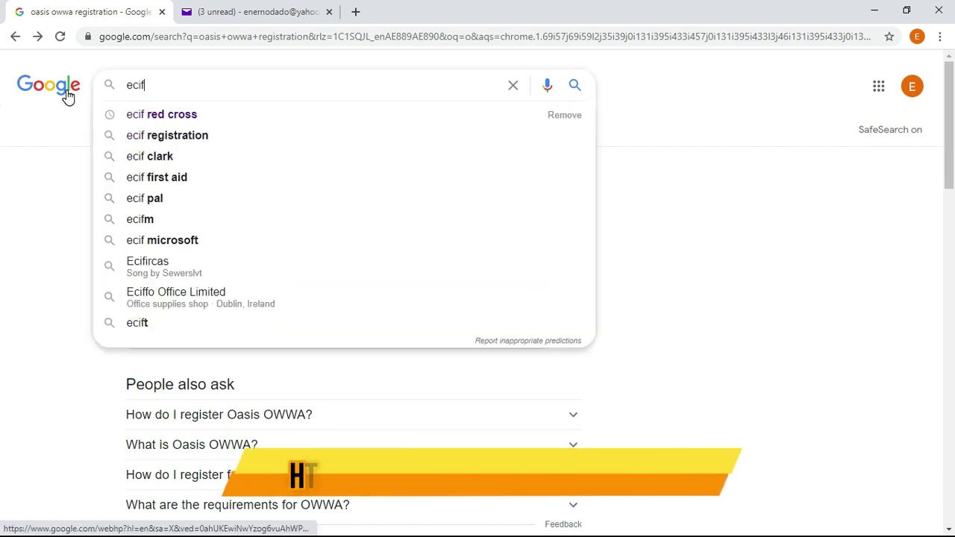
{"action": "left_click", "coordinate": [192, 117]}
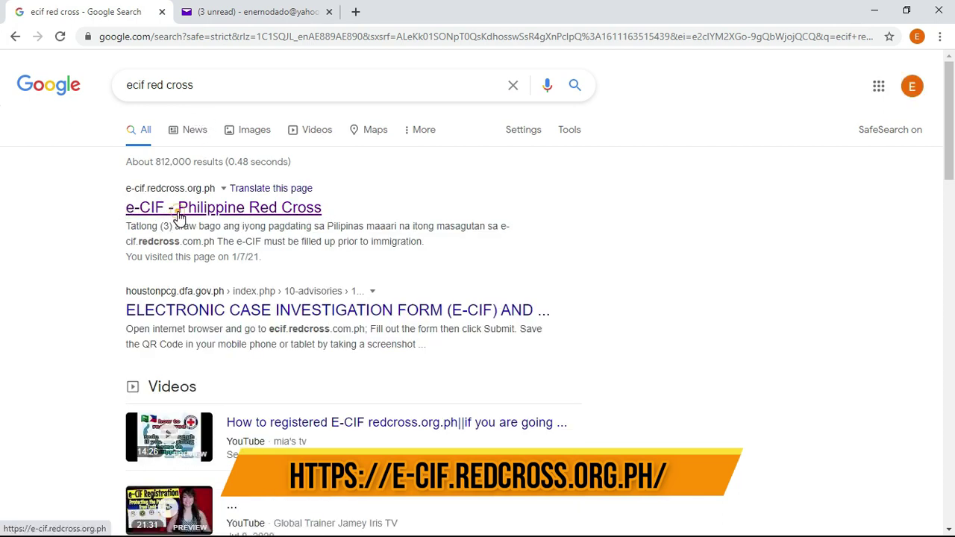
{"action": "left_click", "coordinate": [179, 213]}
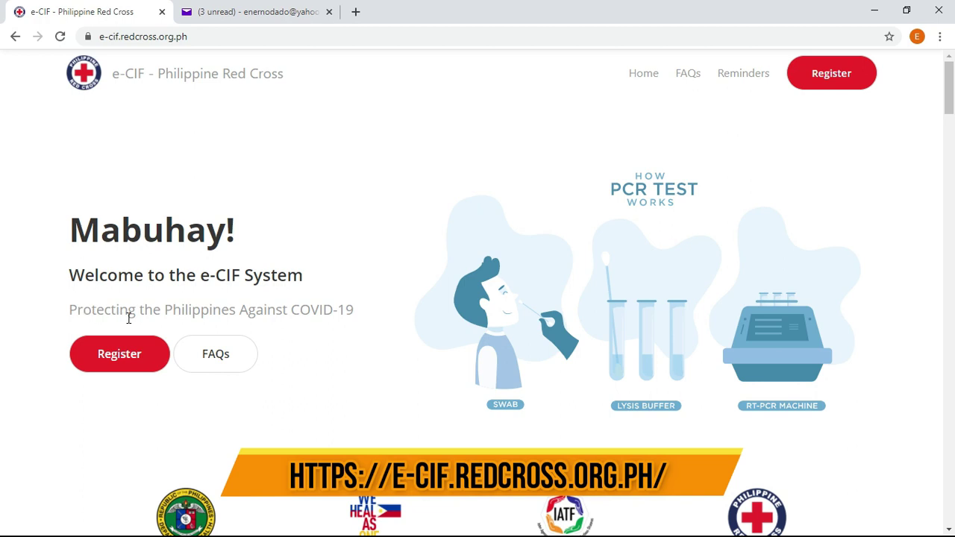
- Open the e-CIF FAQs and read why and when the form needs to be filled up
{"action": "scroll", "coordinate": [333, 312], "scroll_direction": "down", "scroll_amount": 2}
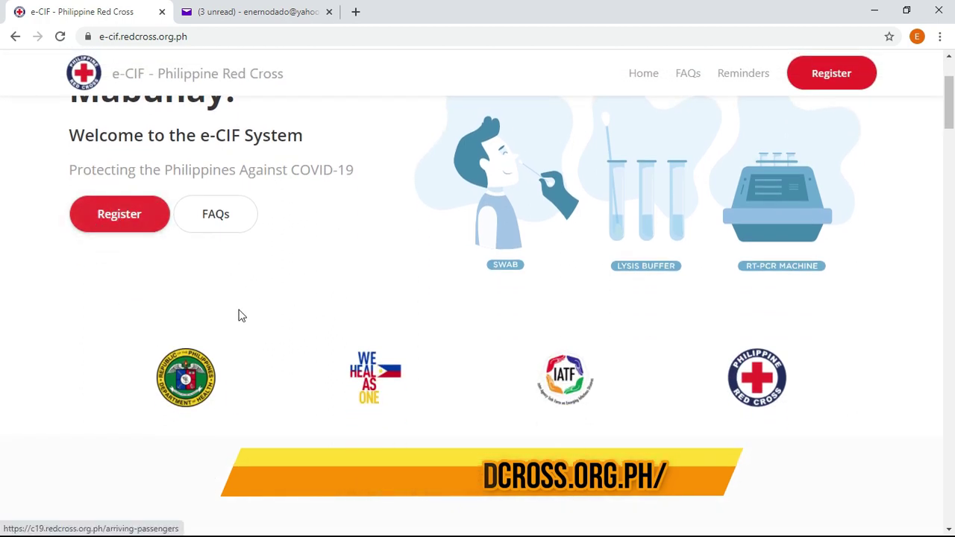
{"action": "left_click", "coordinate": [234, 224]}
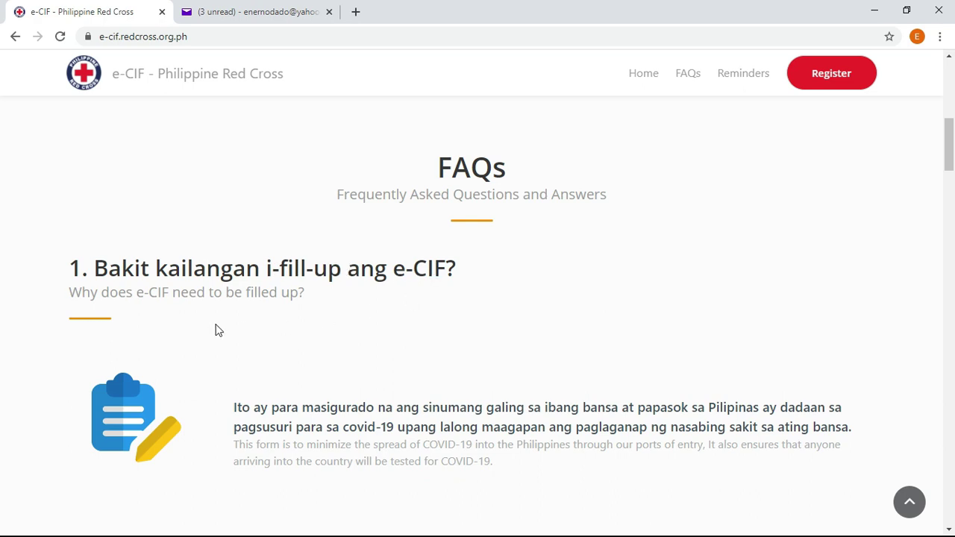
{"action": "scroll", "coordinate": [181, 324], "scroll_direction": "down", "scroll_amount": 2}
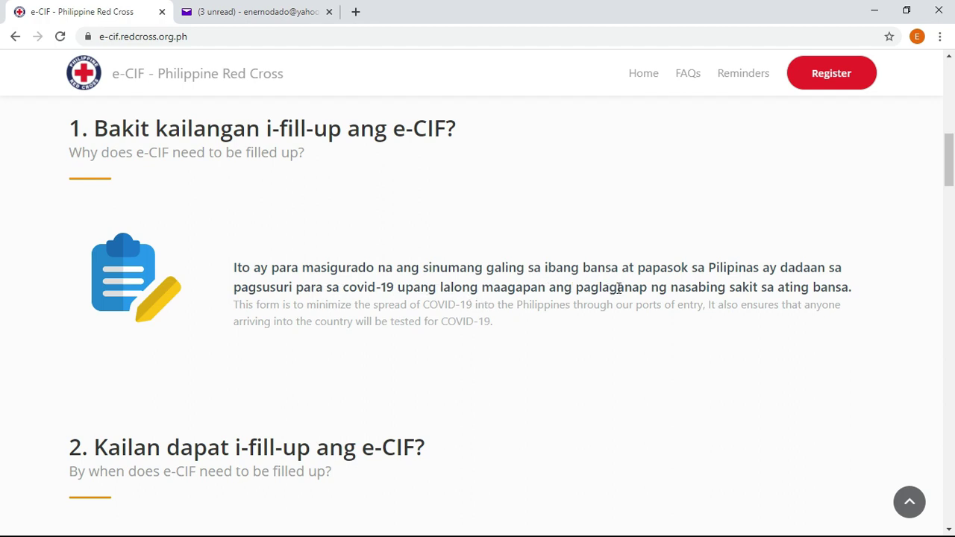
{"action": "scroll", "coordinate": [722, 286], "scroll_direction": "down", "scroll_amount": 4}
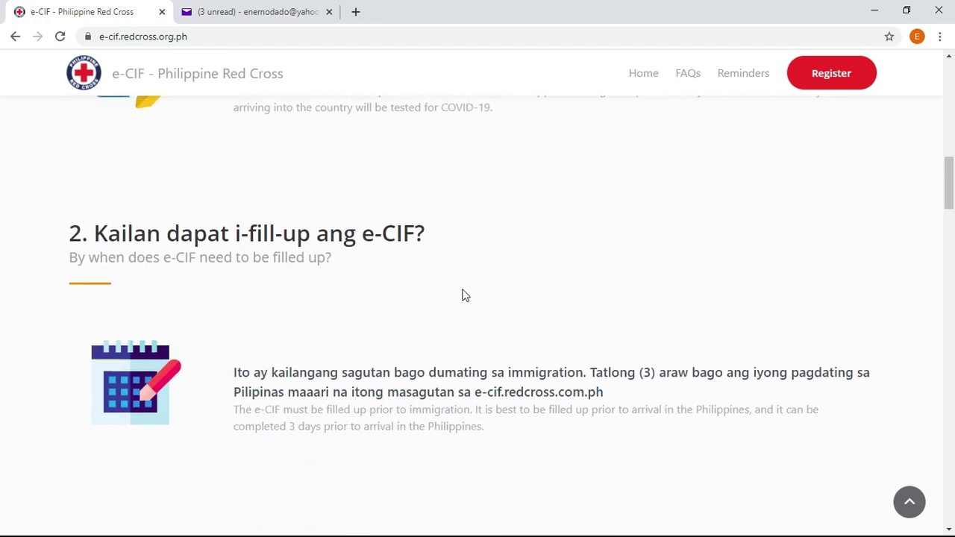